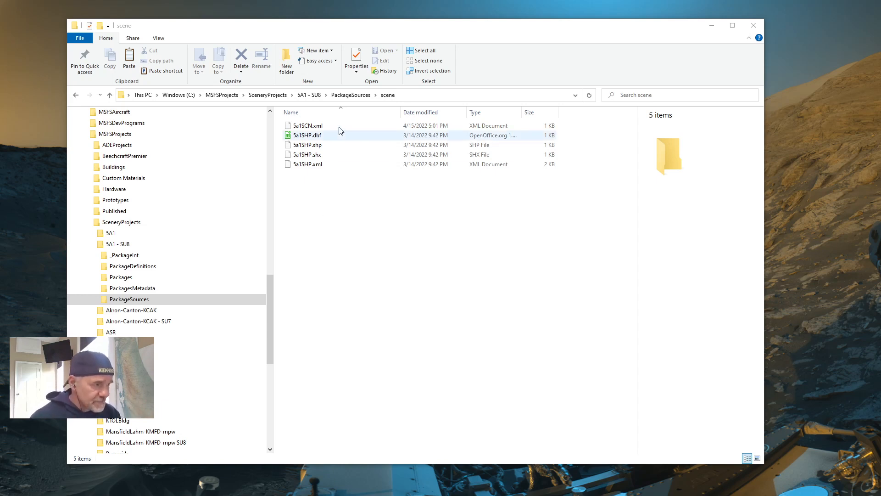
# - Browse the 5A1 - SU8 project folder and reopen the scene folder inside PackageSources
pyautogui.click(306, 97)
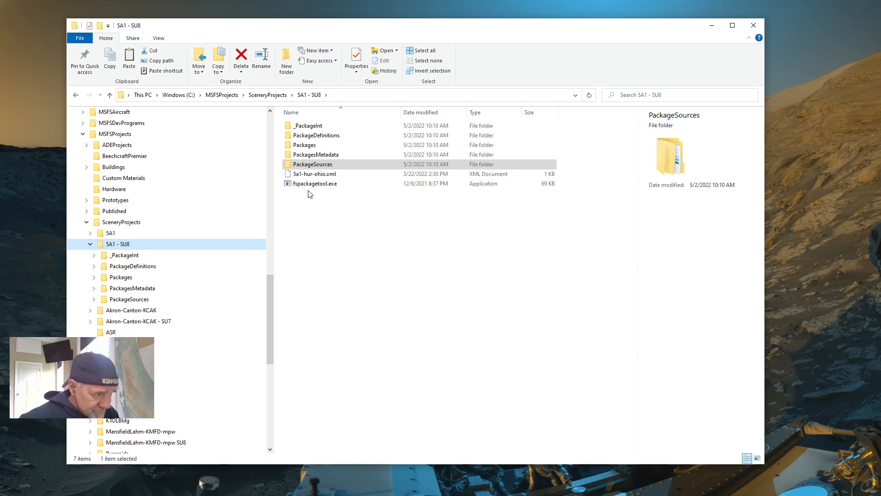
pyautogui.doubleClick(296, 166)
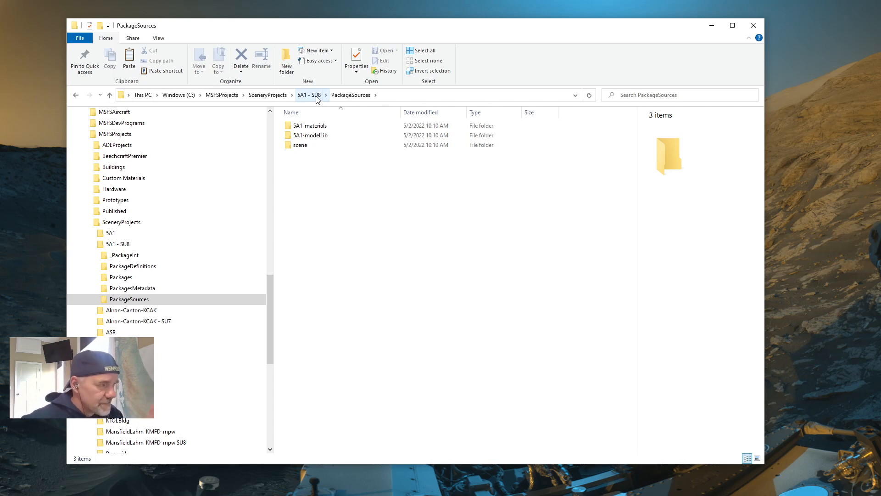
pyautogui.doubleClick(300, 146)
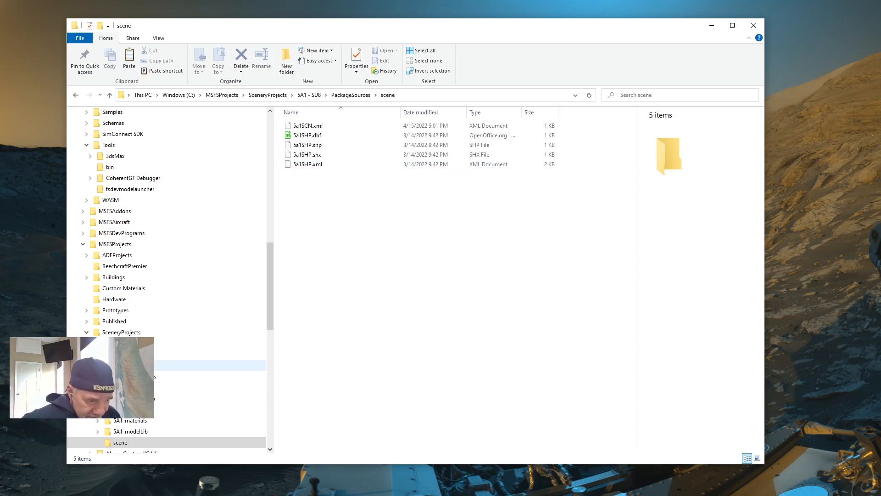
# - Open 5a1SHP.dbf from the project's scene folder to inspect the shape data
pyautogui.click(90, 355)
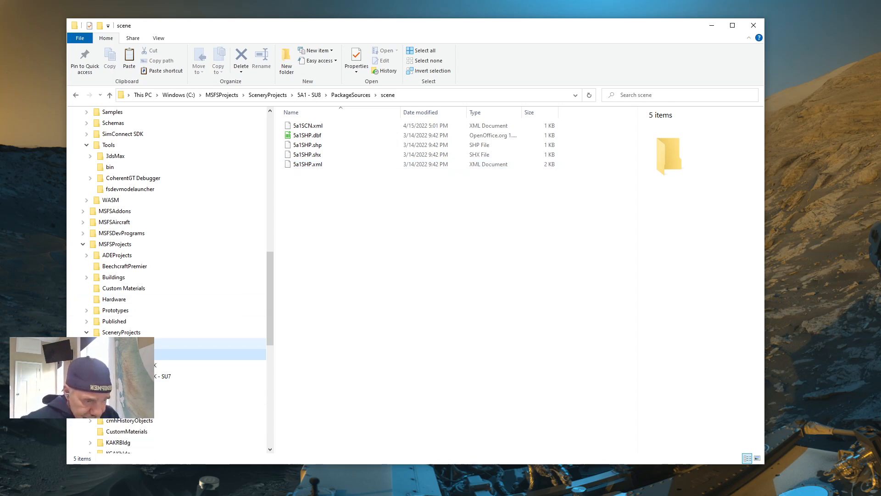
pyautogui.click(91, 354)
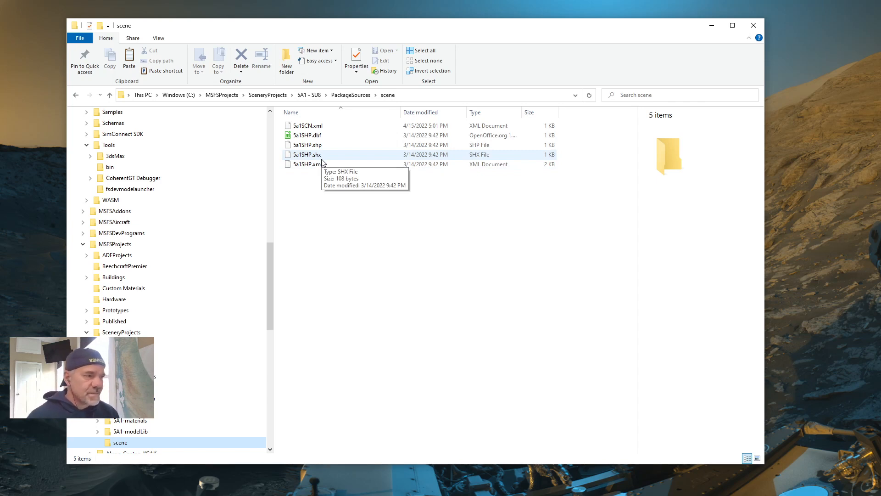
pyautogui.doubleClick(317, 135)
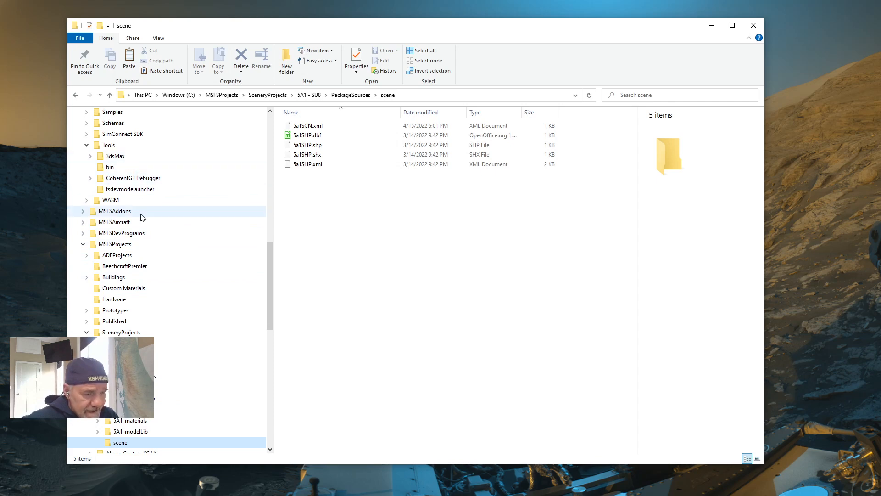
# - Collapse the 5A1 - SU8 project and open the PackageSources scene folder of MansfieldLahm-KMFD-mpw SU8
pyautogui.moveTo(271, 302); pyautogui.dragTo(268, 363)
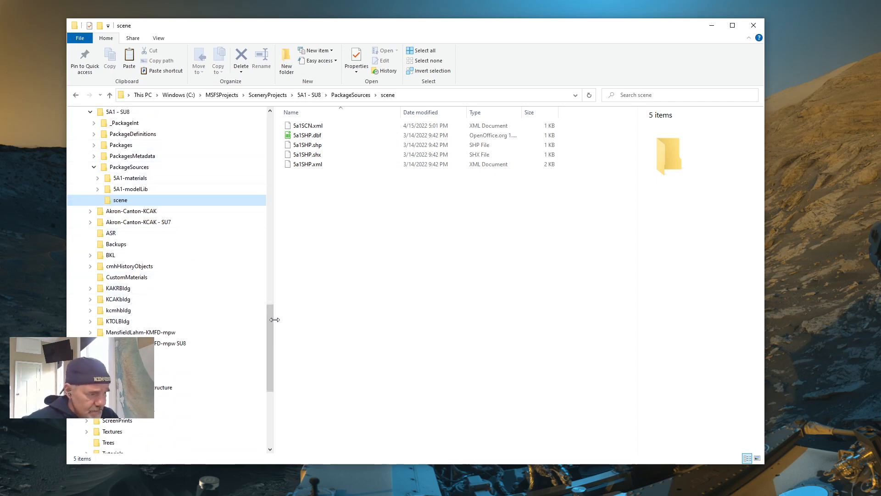
pyautogui.scroll(2, 270, 325)
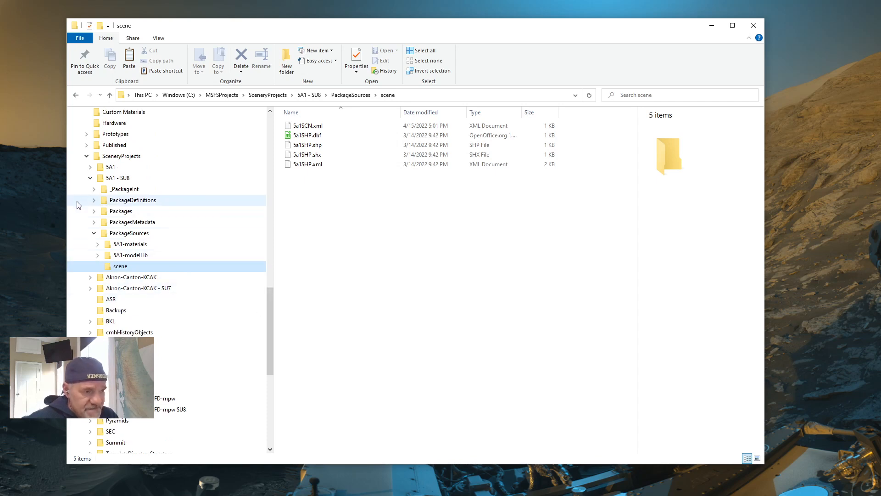
pyautogui.click(90, 179)
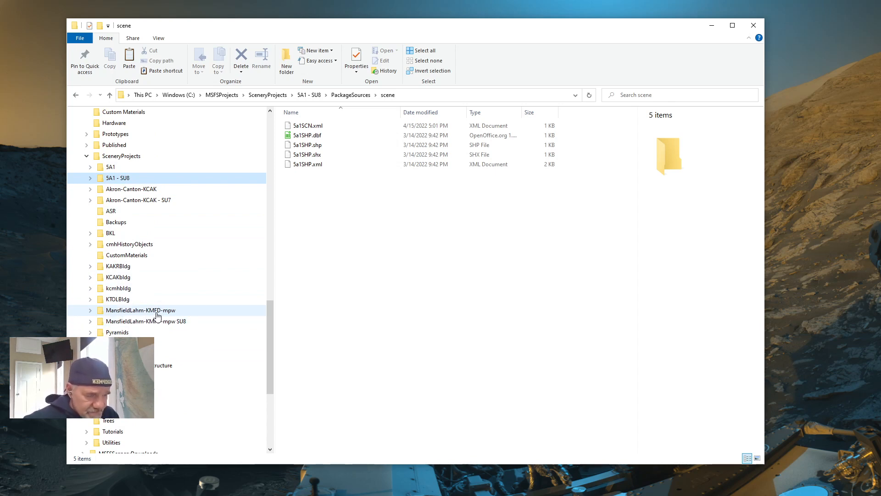
pyautogui.click(91, 323)
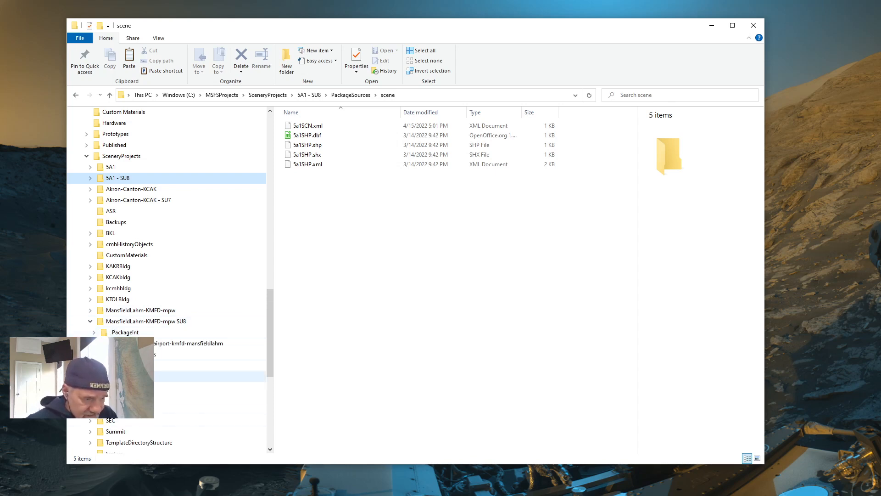
pyautogui.click(94, 376)
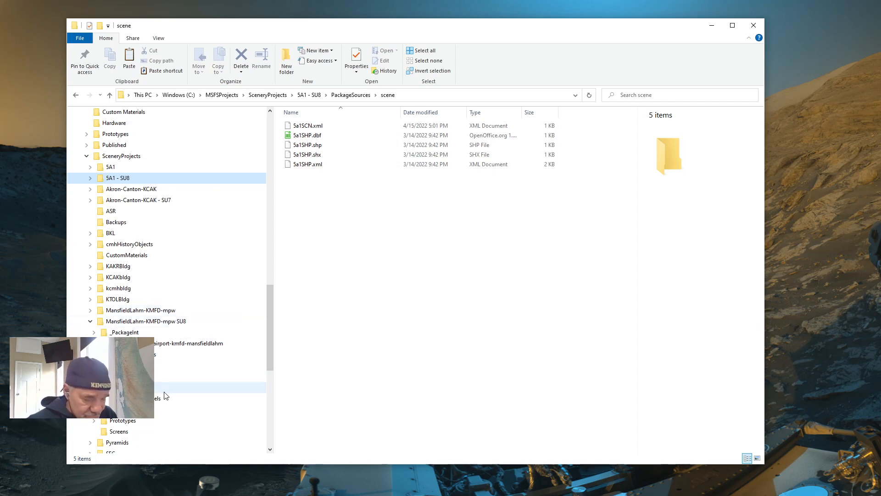
pyautogui.click(138, 409)
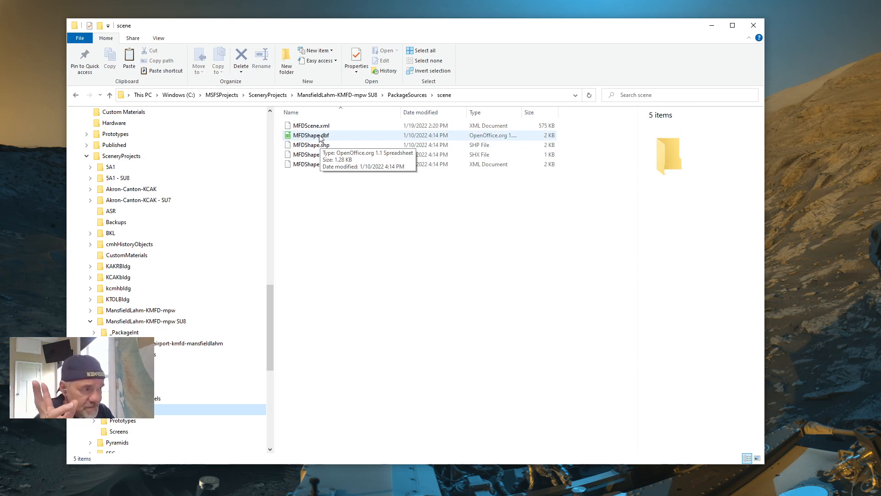
# - Open MFDShape.xml in Notepad++, compare it with the SU8 MFDScene.xml, and return to File Explorer
pyautogui.rightClick(310, 165)
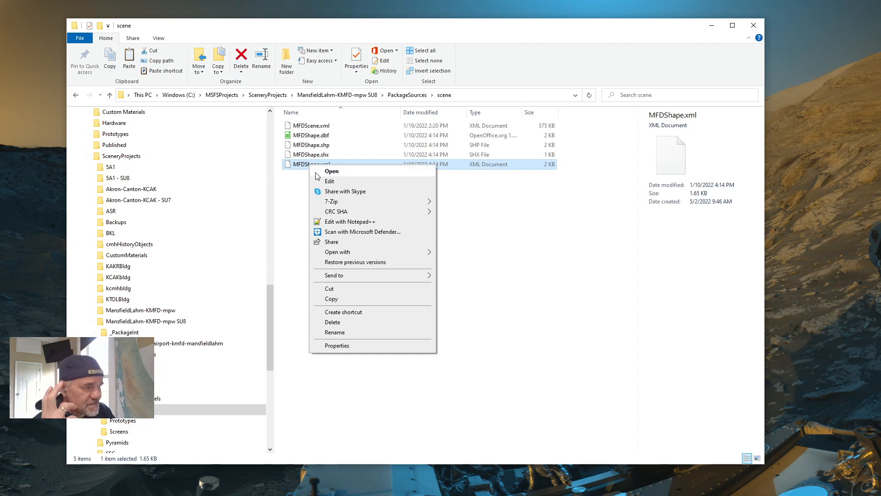
pyautogui.moveTo(395, 252)
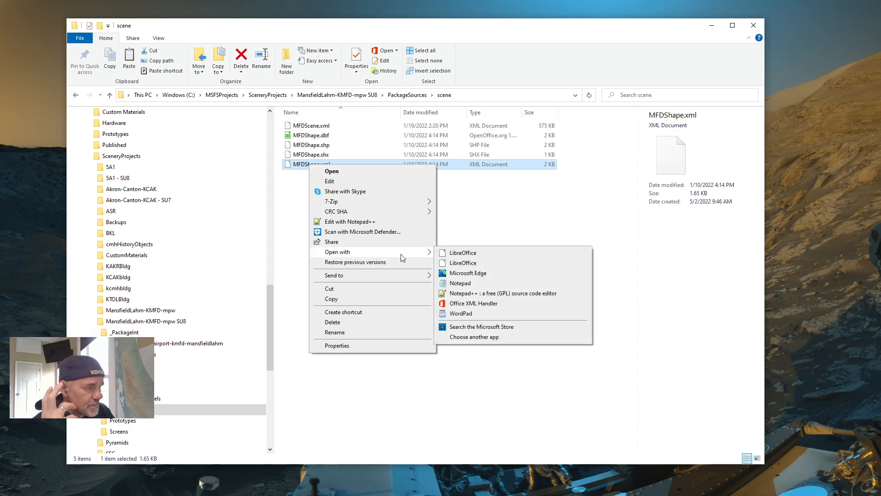
pyautogui.click(483, 294)
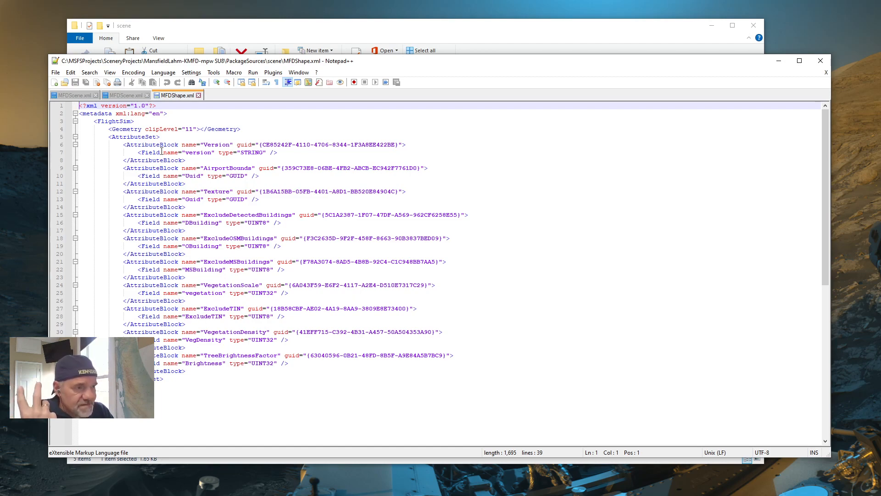
pyautogui.click(127, 95)
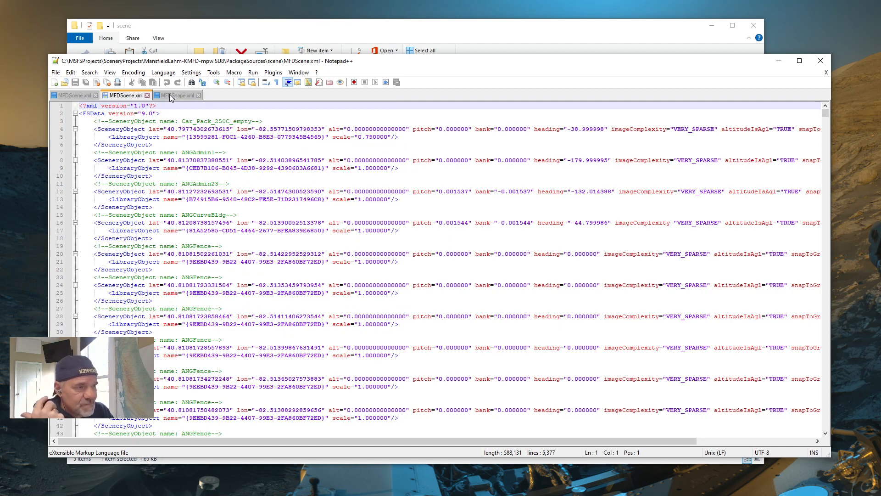
pyautogui.click(169, 95)
pyautogui.click(779, 60)
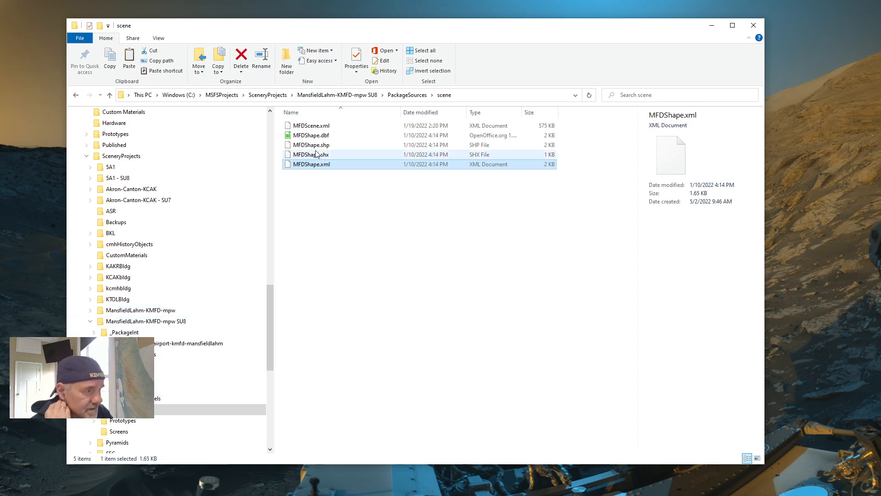
# - Open the SU8 project's MFDScene.xml in Notepad++ and close MFDShape.xml
pyautogui.click(308, 127)
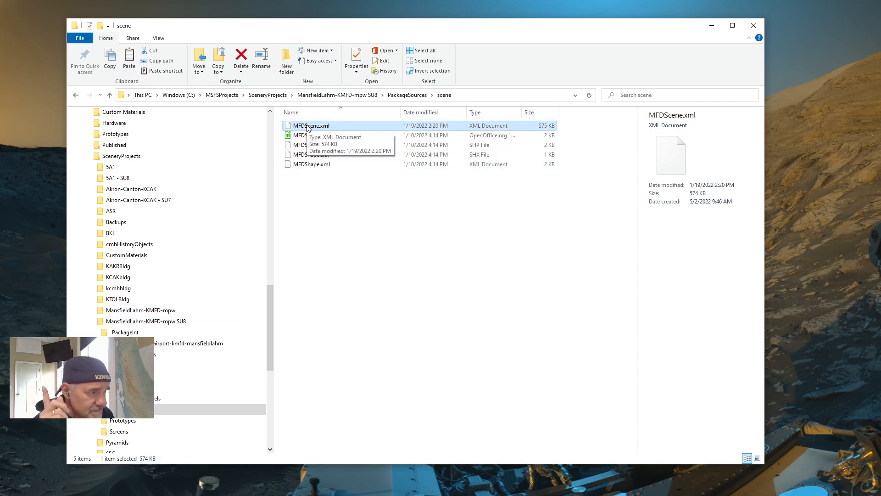
pyautogui.rightClick(307, 126)
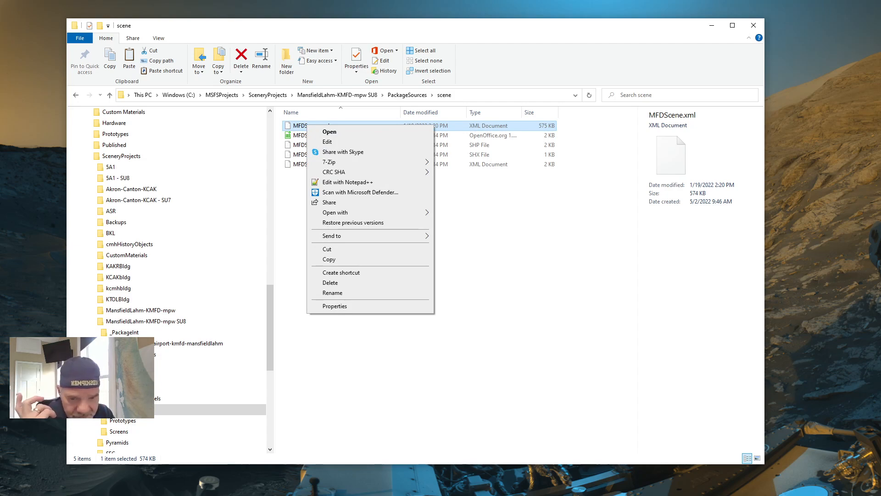
pyautogui.click(348, 182)
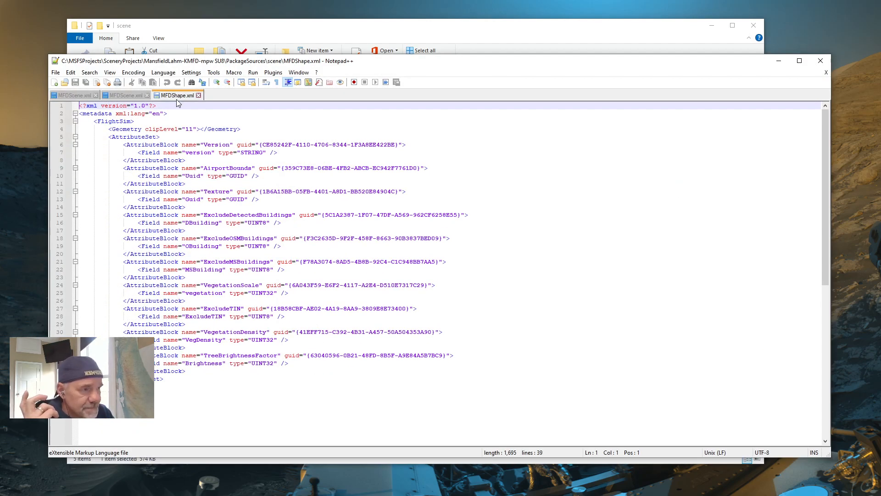
pyautogui.click(199, 95)
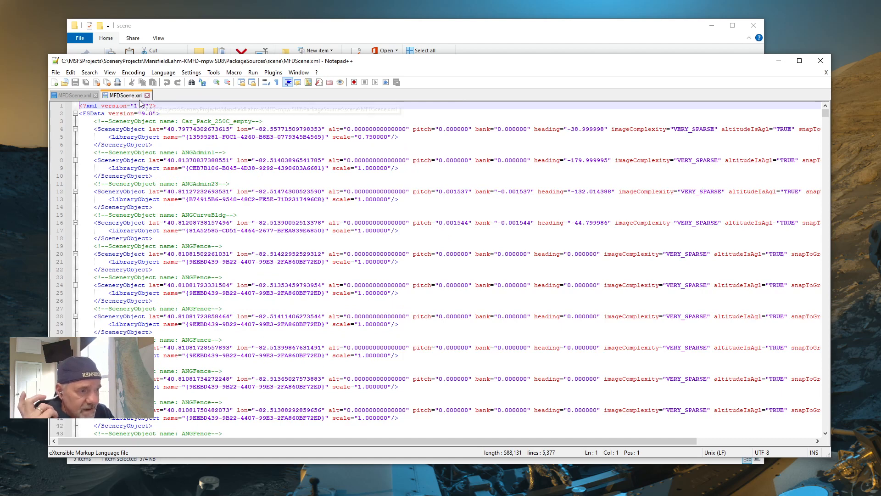
# - Look through the scenery object entries in the SU8 version of MFDScene.xml
pyautogui.click(71, 96)
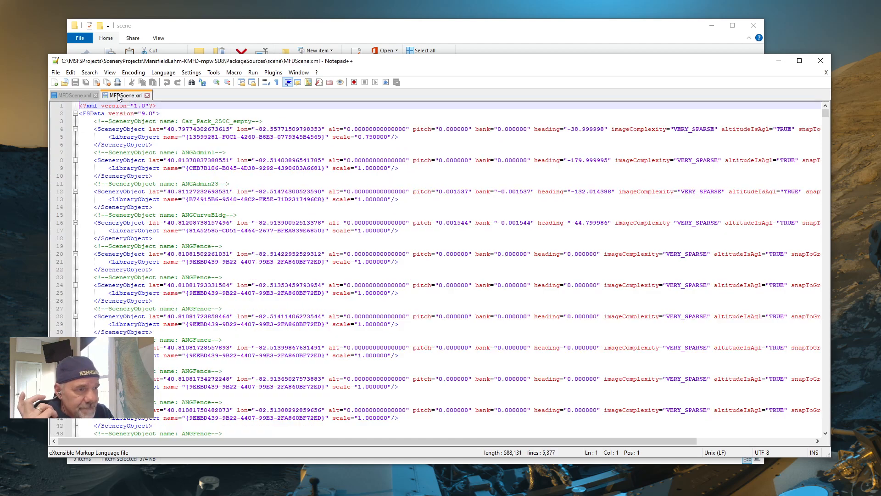
pyautogui.click(120, 96)
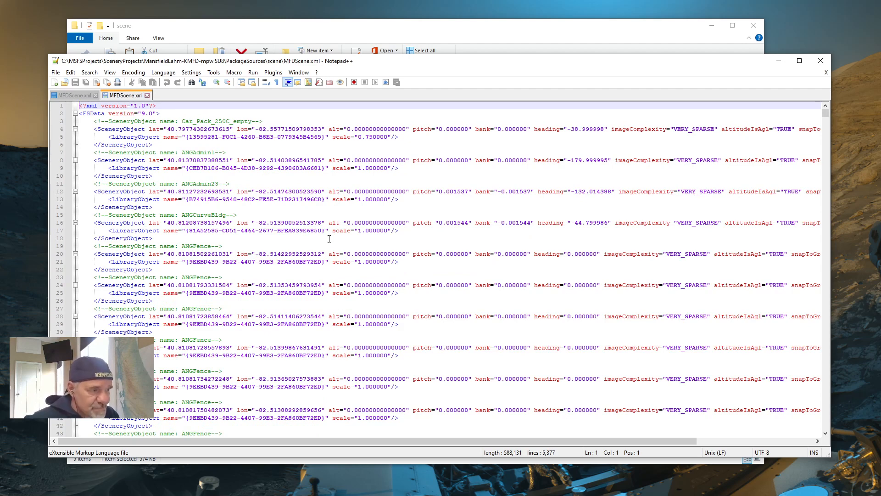
pyautogui.scroll(-11, 329, 238)
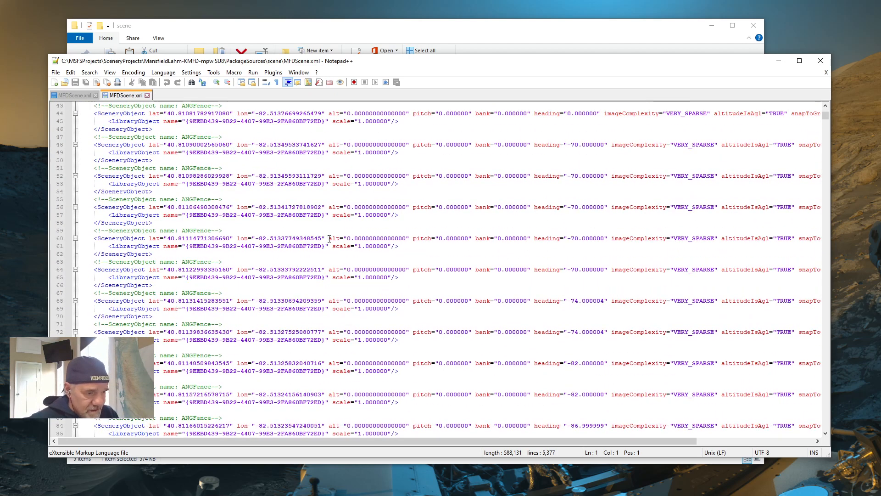
pyautogui.scroll(11, 329, 239)
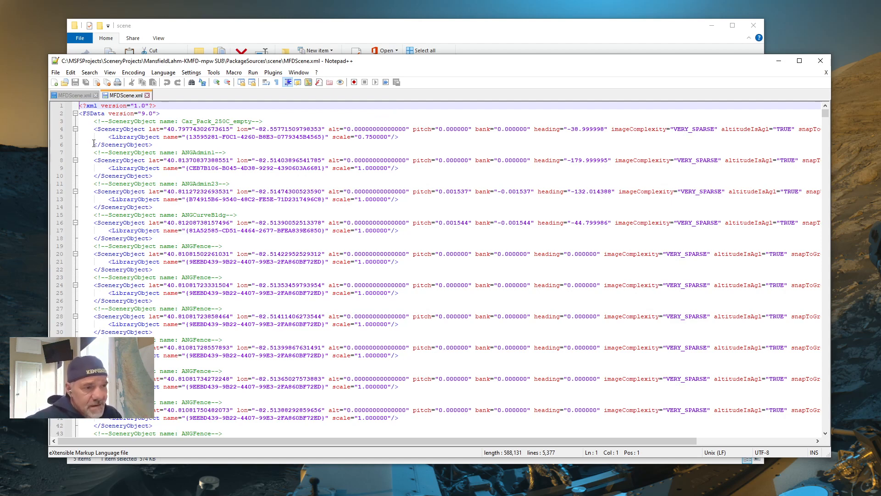
# - In the older project's MFDScene.xml, examine the group 2 polygon's header, attributes and vertices, then return to File Explorer
pyautogui.click(77, 97)
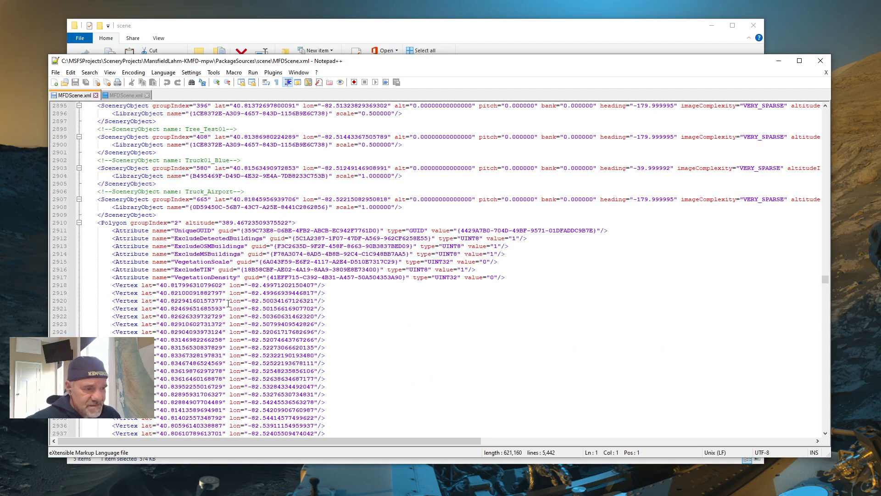
pyautogui.scroll(-3, 157, 234)
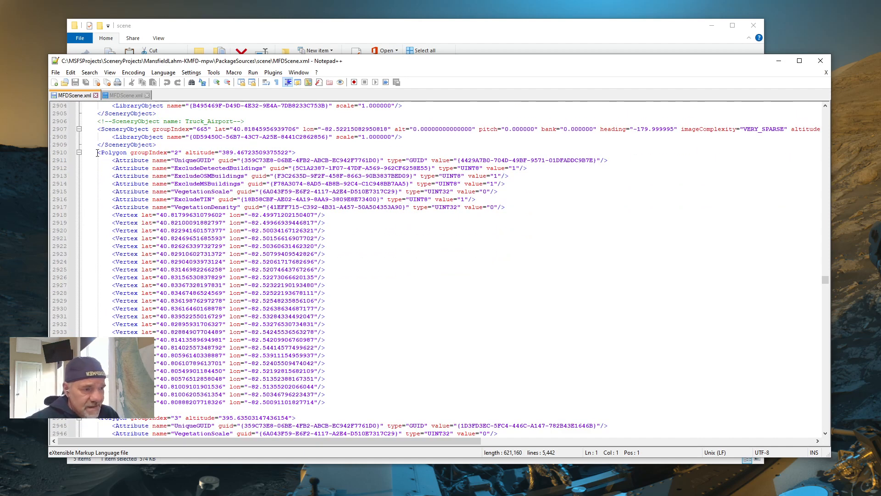
pyautogui.moveTo(97, 152); pyautogui.dragTo(296, 157)
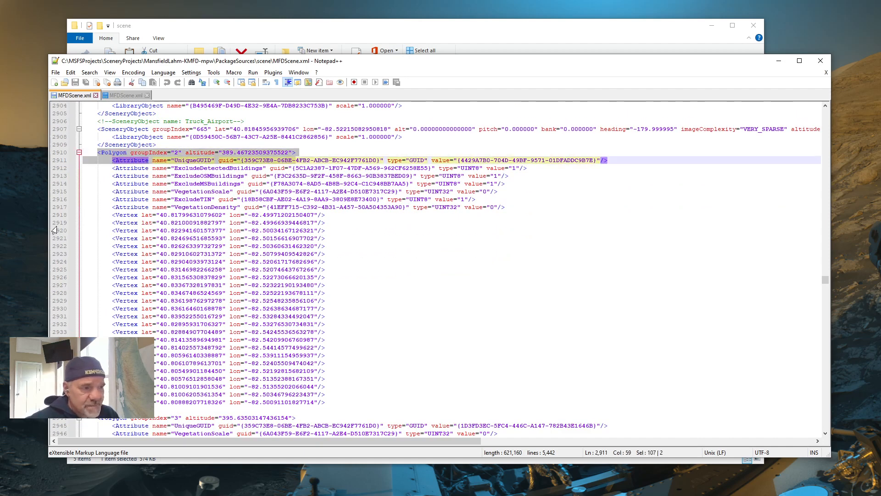
pyautogui.click(121, 168)
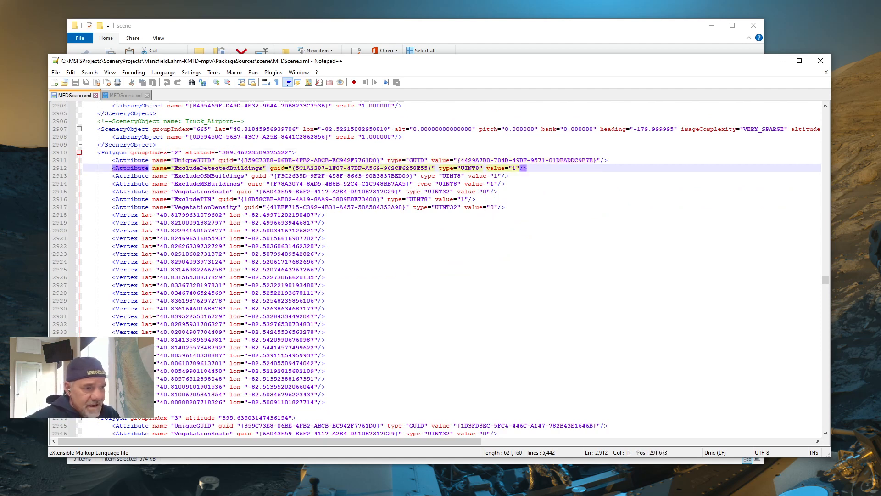
pyautogui.moveTo(115, 162); pyautogui.dragTo(513, 205)
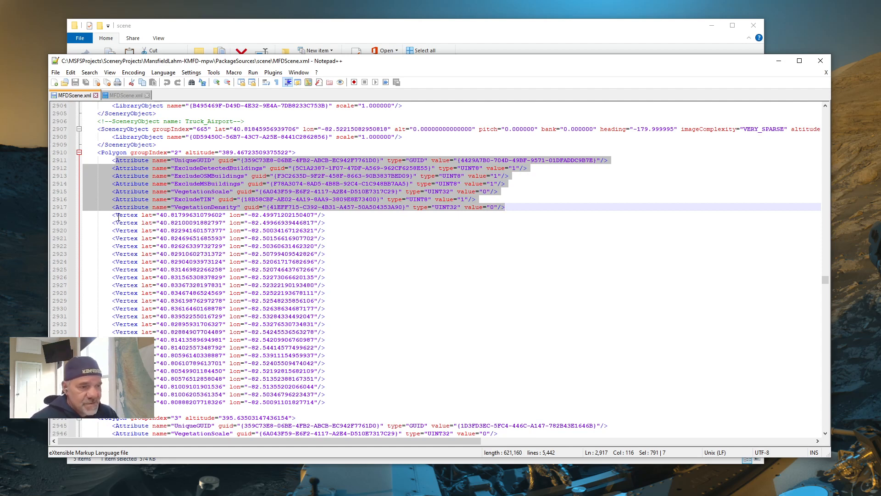
pyautogui.moveTo(112, 215); pyautogui.dragTo(347, 403)
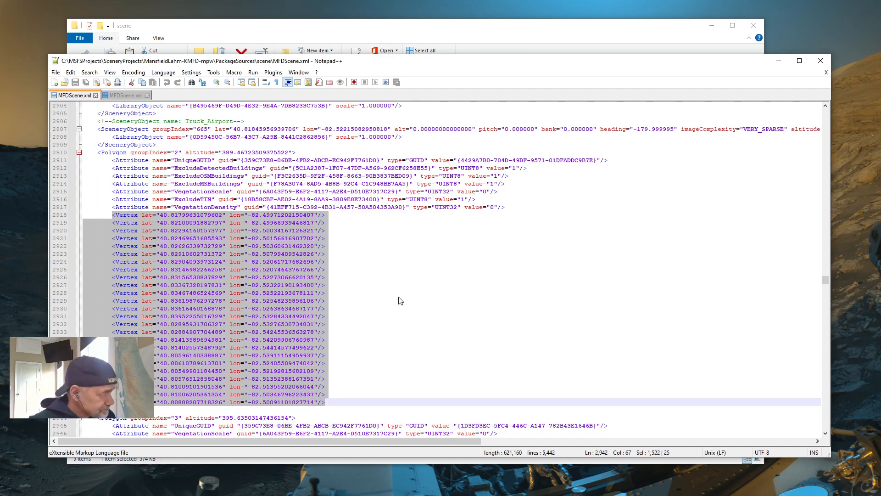
pyautogui.click(779, 61)
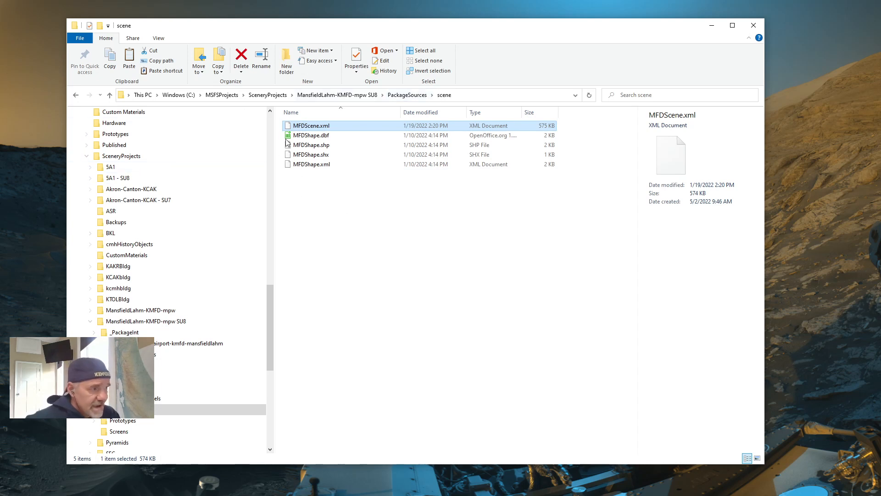
# - View the 5A1 and 5A1 - SU8 project folders and expand the 5A1 folder tree
pyautogui.click(111, 168)
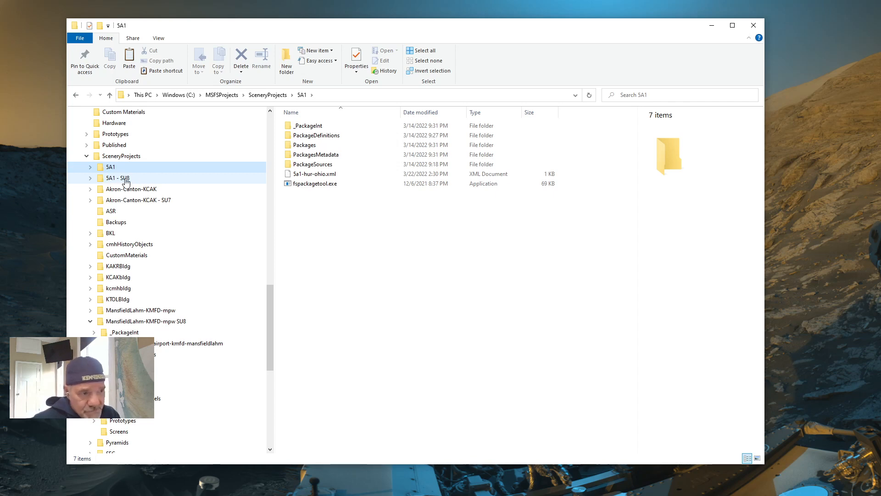
pyautogui.click(127, 180)
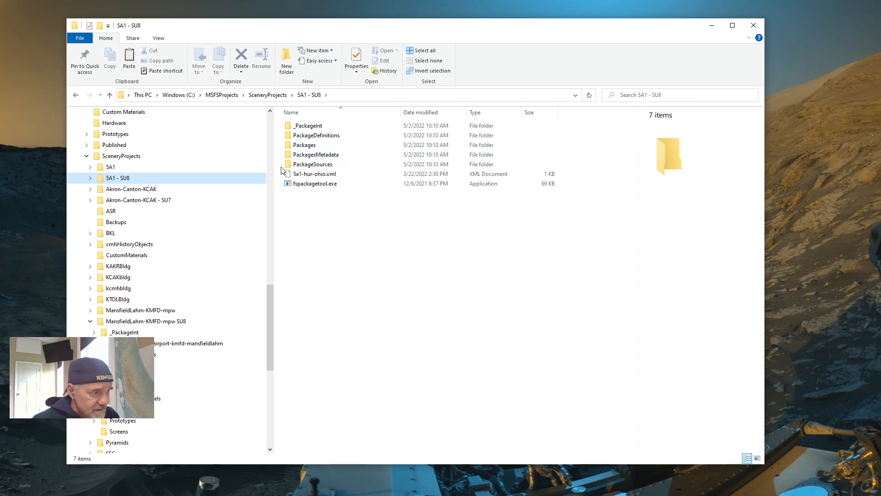
pyautogui.click(90, 167)
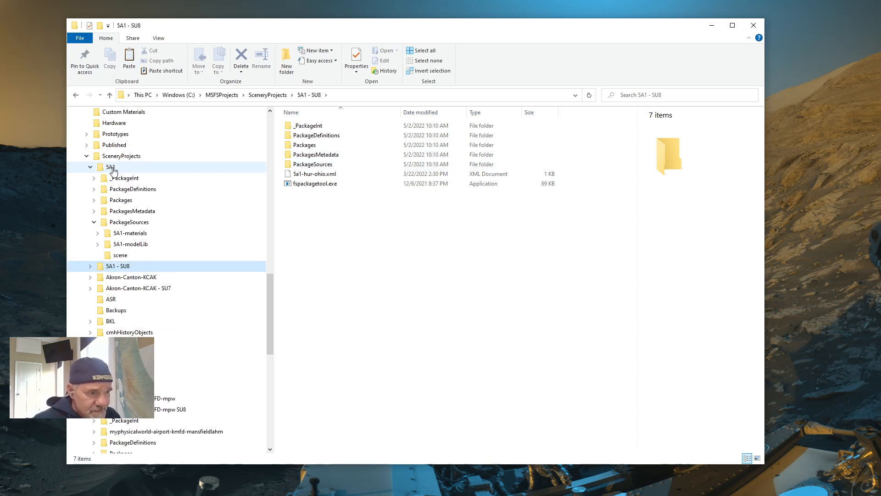
# - View the 5A1 project's scene folder, then switch to Microsoft Flight Simulator and open 5a1-hur-ohio.xml from the 5A1 folder in the Project Editor
pyautogui.click(121, 255)
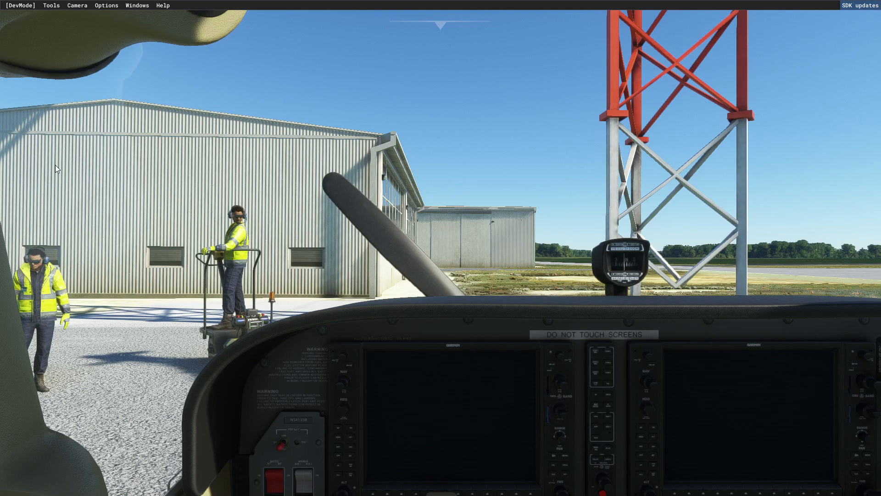
pyautogui.click(51, 6)
pyautogui.click(64, 18)
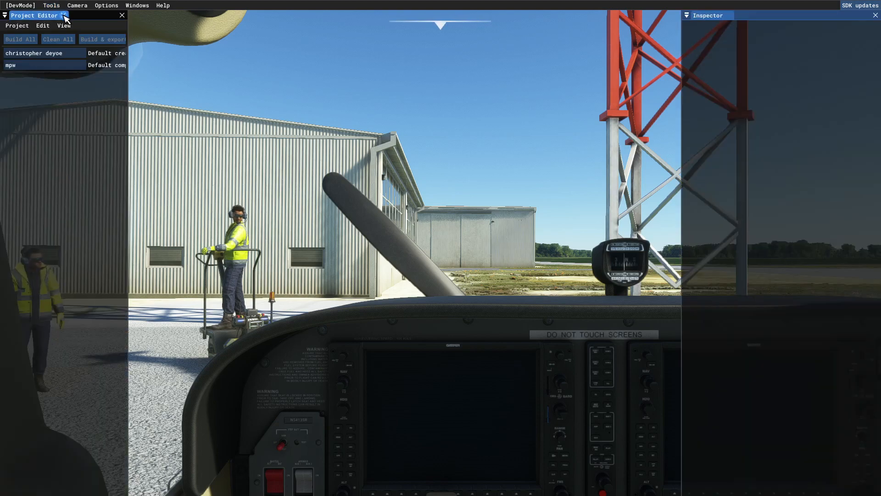
pyautogui.click(22, 26)
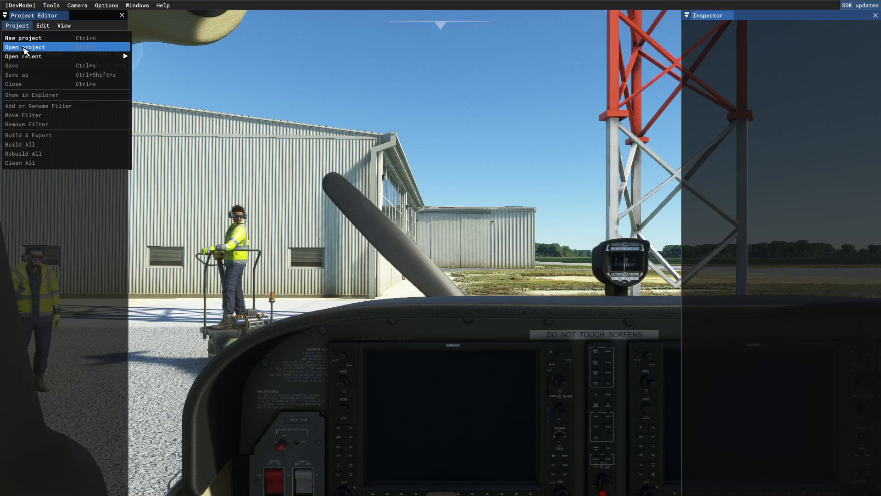
pyautogui.click(24, 48)
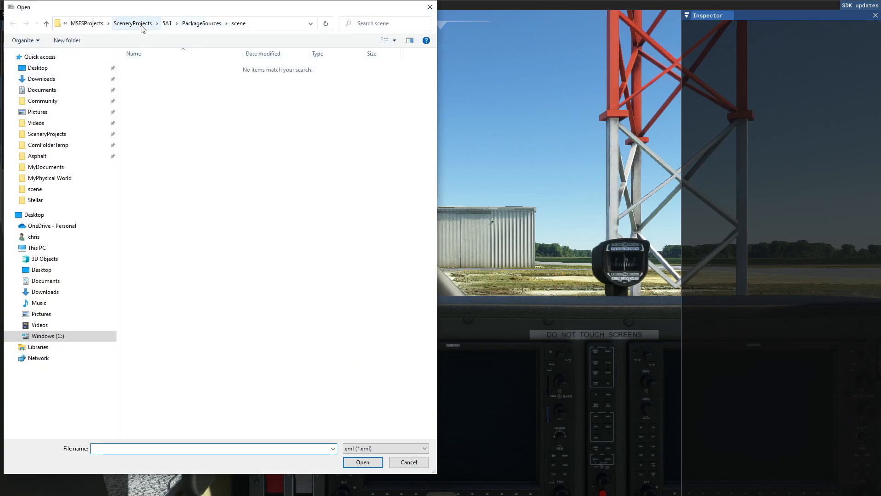
pyautogui.click(167, 23)
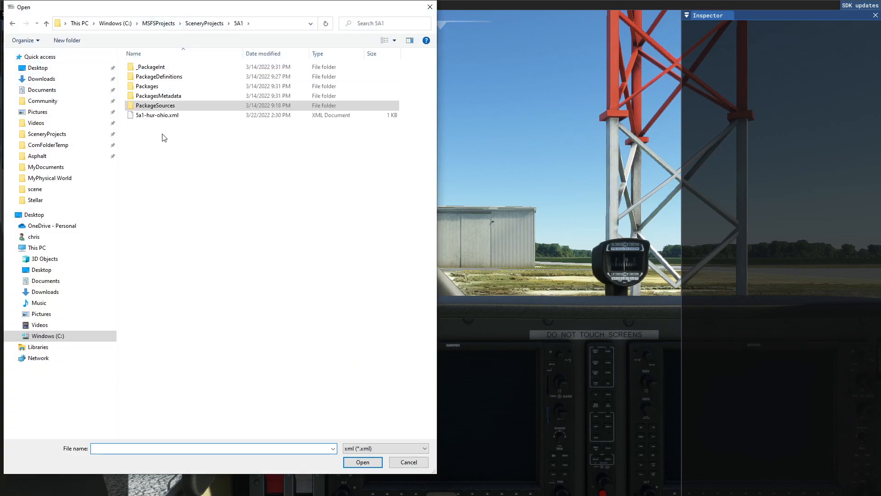
pyautogui.click(155, 116)
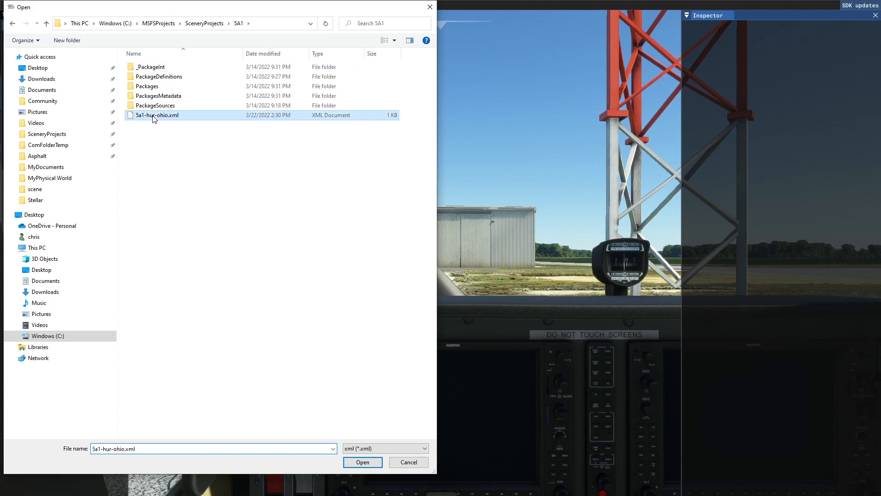
pyautogui.click(362, 462)
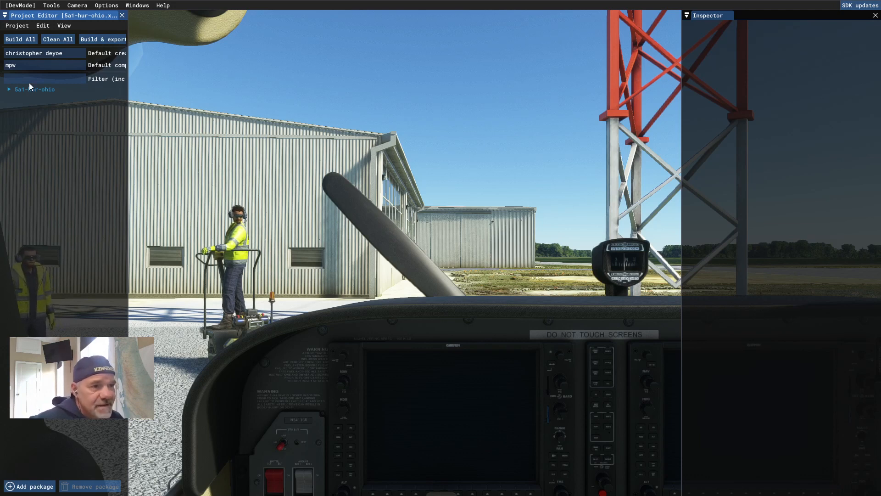
# - Load the 5a1-scene BGL asset group of the 5a1-hur-ohio package into the Scenery Editor
pyautogui.click(7, 90)
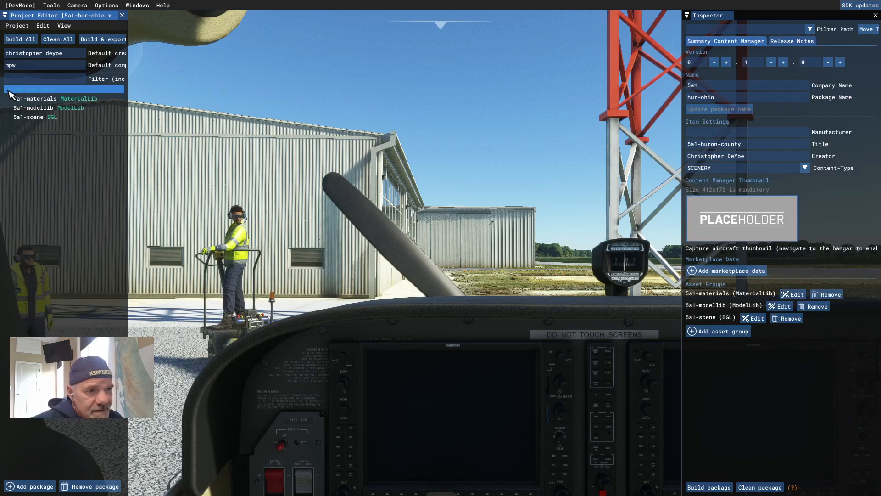
pyautogui.click(28, 118)
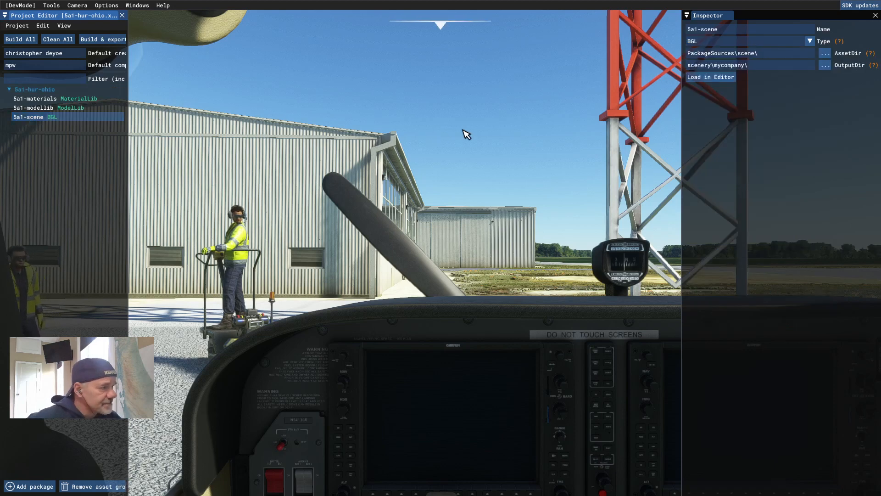
pyautogui.click(716, 77)
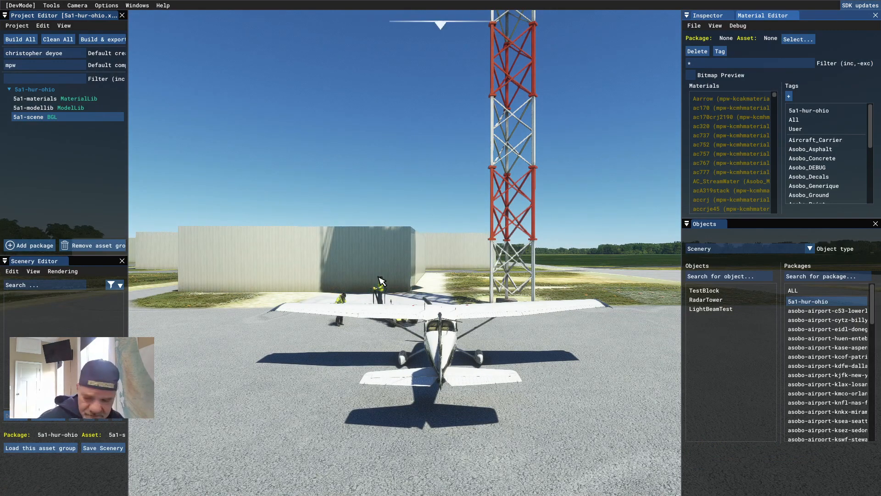
# - Add a new Polygon object to the scene with the whole airport framed from above
pyautogui.moveTo(392, 268); pyautogui.dragTo(386, 335, button='right')
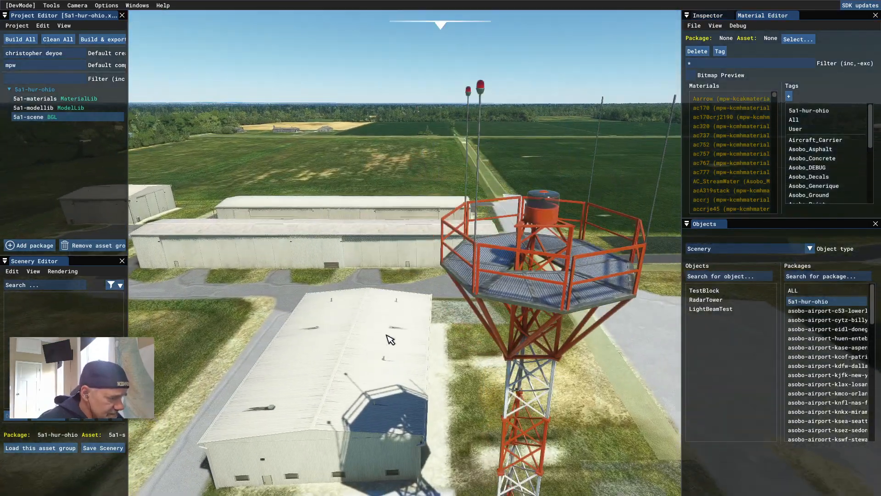
pyautogui.moveTo(376, 288); pyautogui.dragTo(388, 313, button='right')
pyautogui.scroll(-5, 392, 306)
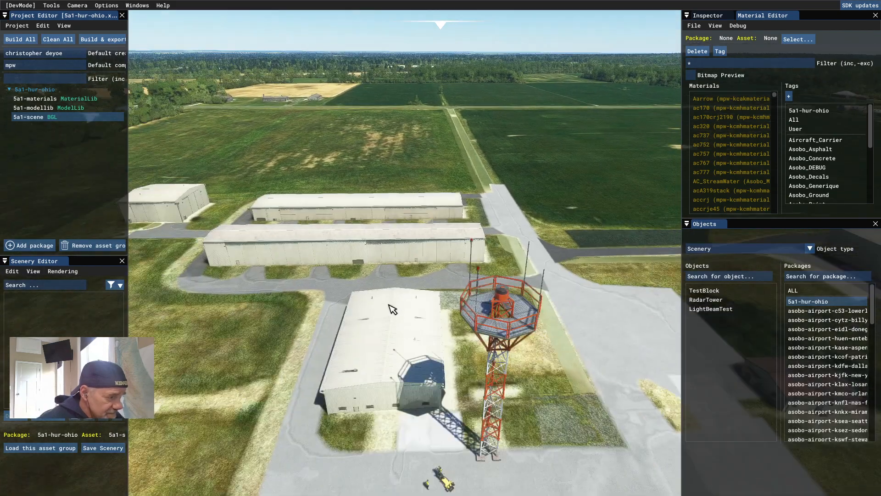
pyautogui.moveTo(394, 351); pyautogui.dragTo(401, 279, button='middle')
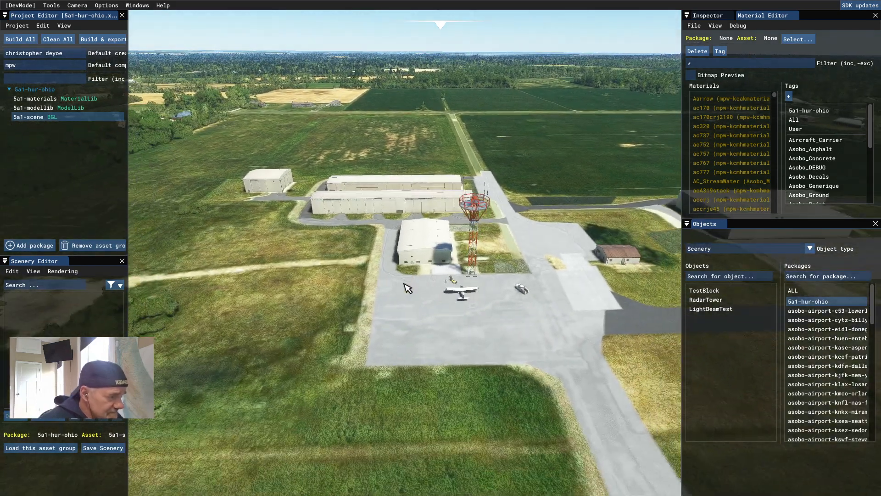
pyautogui.moveTo(404, 284); pyautogui.dragTo(420, 344, button='right')
pyautogui.scroll(-6, 419, 340)
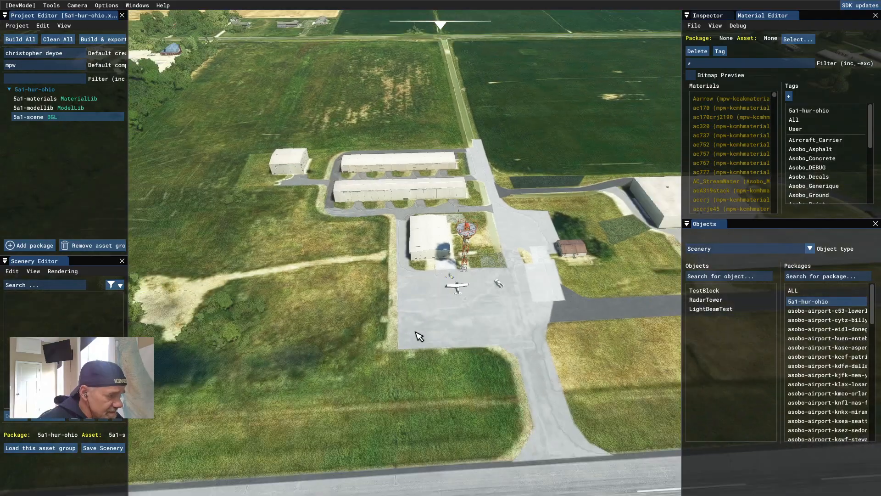
pyautogui.scroll(-3, 417, 324)
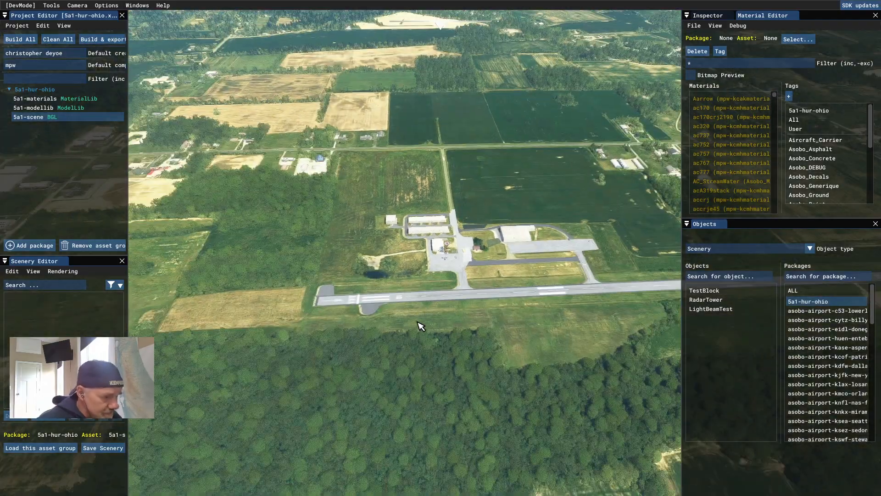
pyautogui.scroll(2, 434, 332)
pyautogui.scroll(-2, 447, 343)
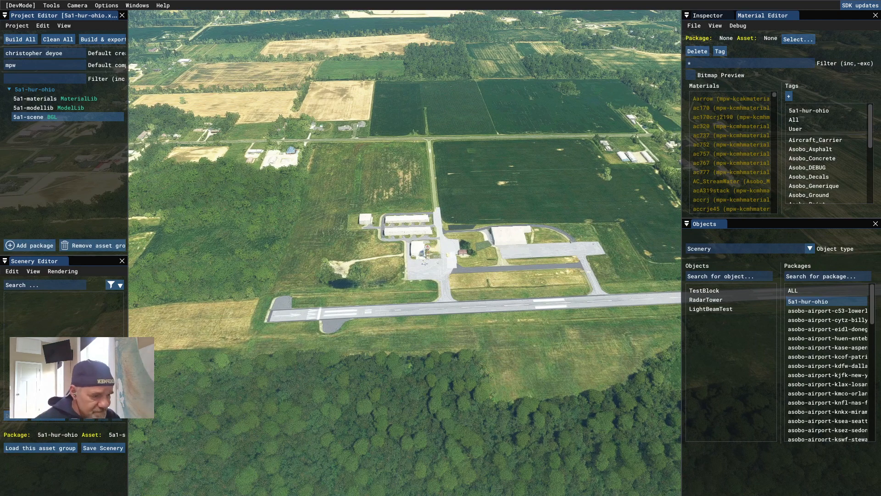
pyautogui.moveTo(310, 346); pyautogui.dragTo(285, 350, button='right')
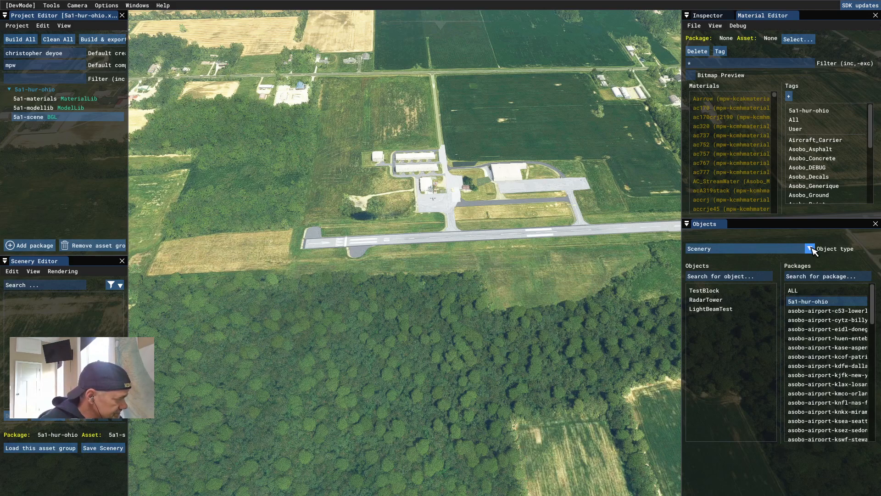
pyautogui.click(810, 249)
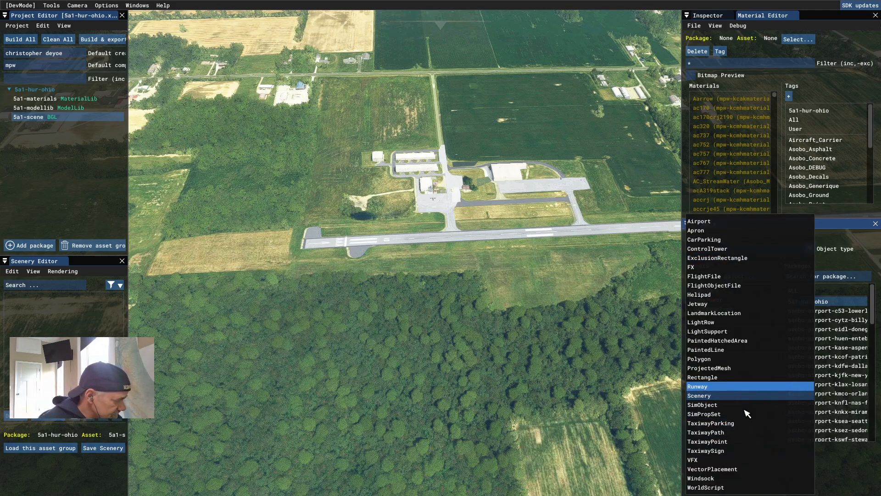
pyautogui.click(707, 359)
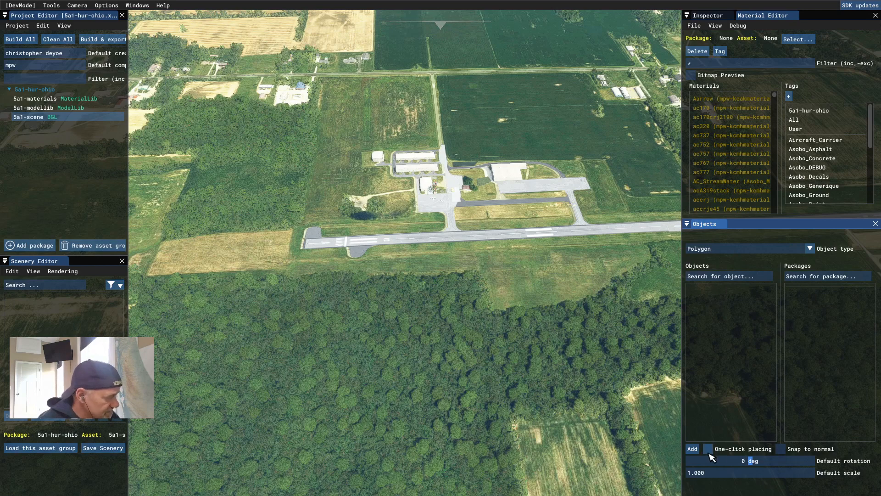
pyautogui.click(696, 448)
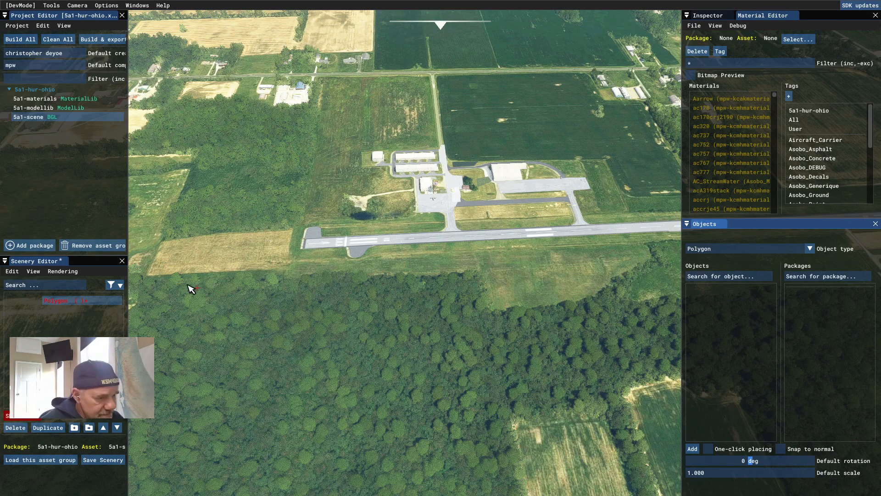
# - Place the polygon's first vertices around the tan field's outer edge up to the corner beside the near runway end
pyautogui.click(148, 276)
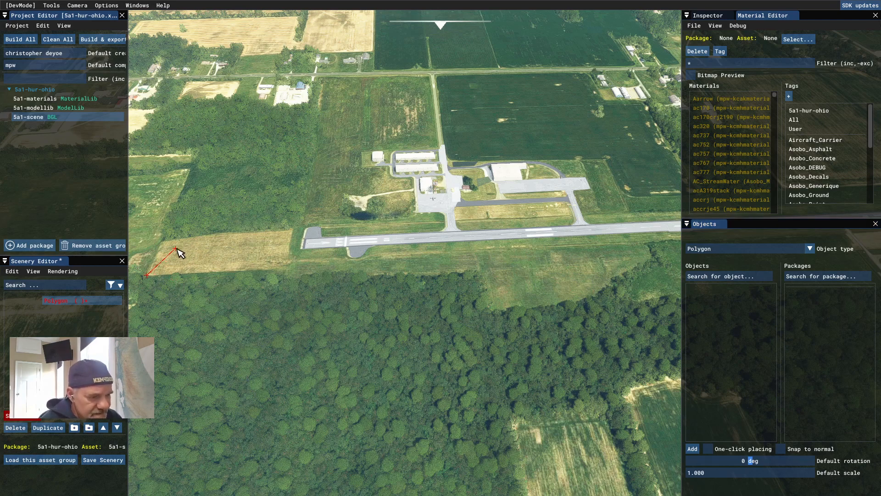
pyautogui.click(159, 244)
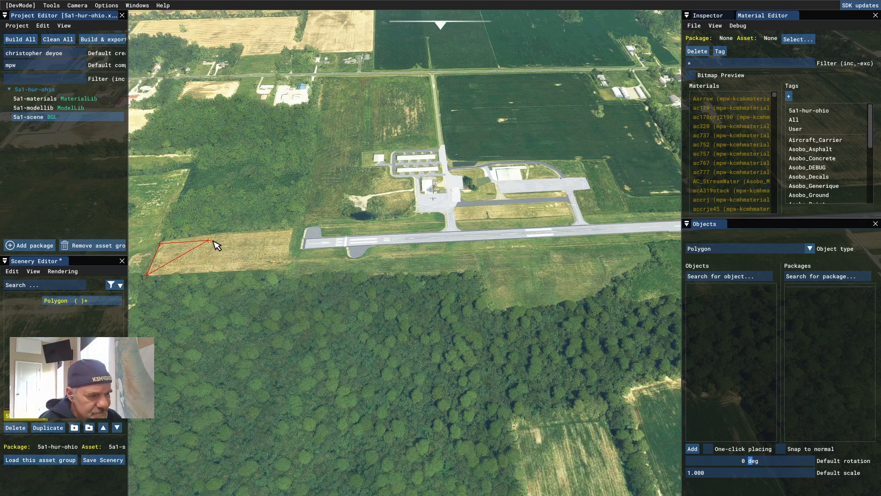
pyautogui.click(223, 235)
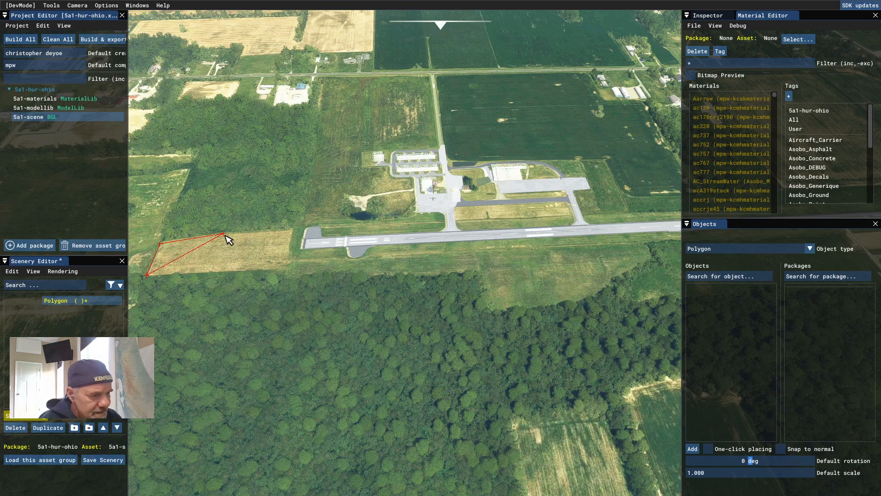
pyautogui.click(291, 229)
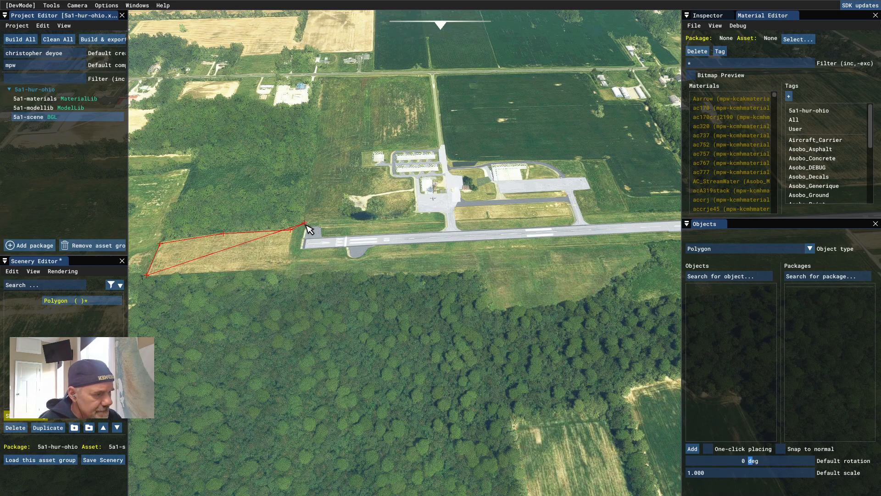
pyautogui.click(304, 223)
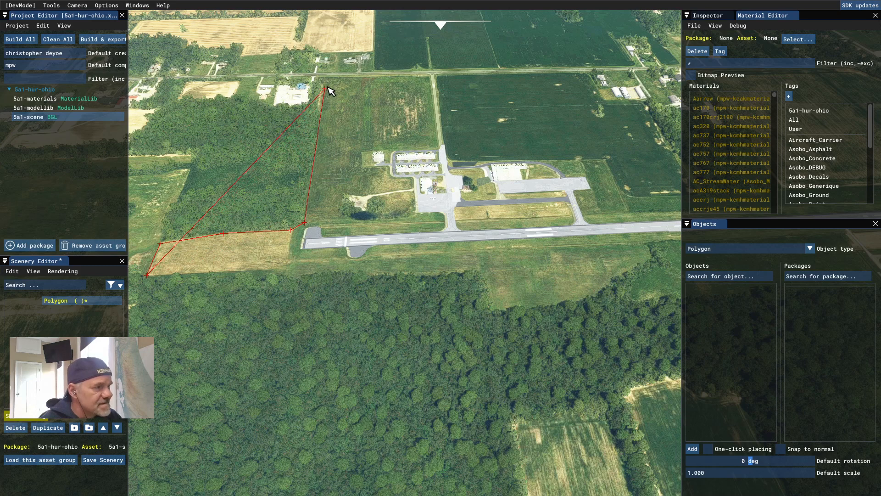
# - Continue the polygon outline up to the road, down the access road, and around the hangar and apron area
pyautogui.click(325, 77)
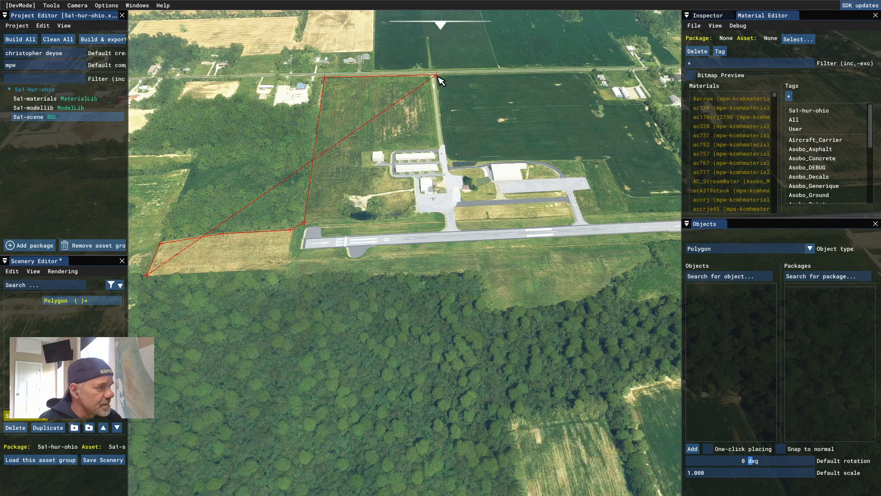
pyautogui.click(437, 75)
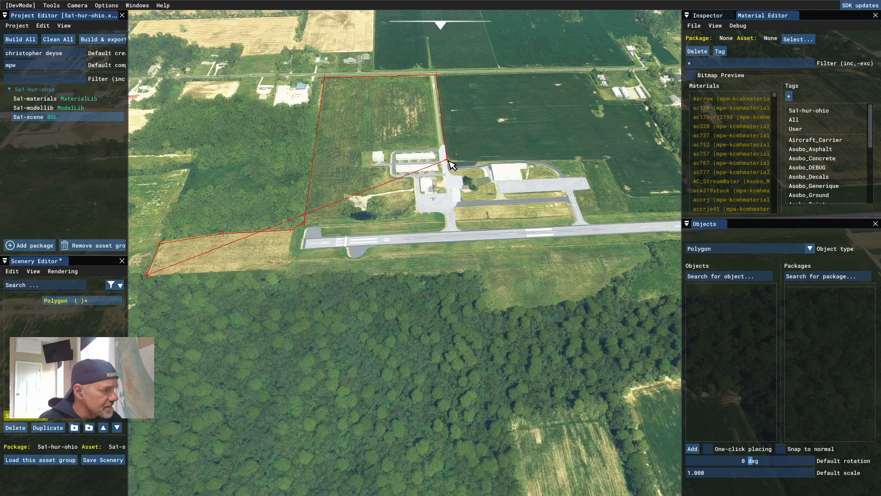
pyautogui.click(448, 159)
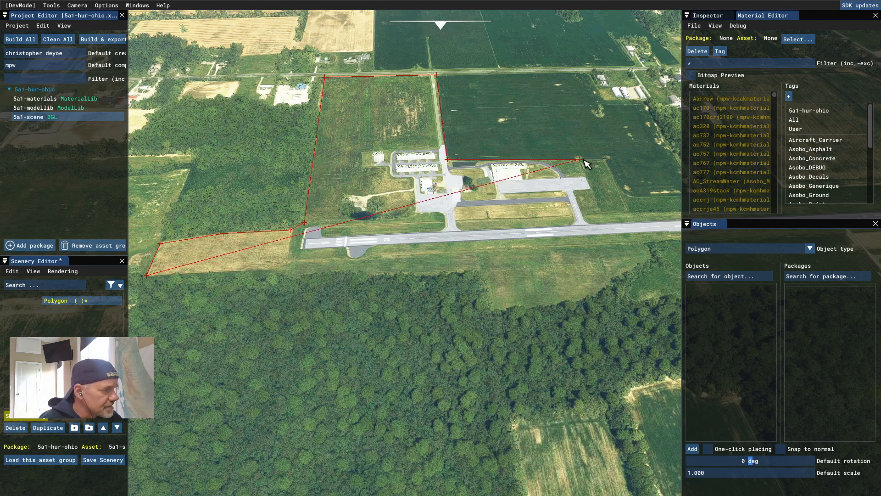
pyautogui.click(606, 159)
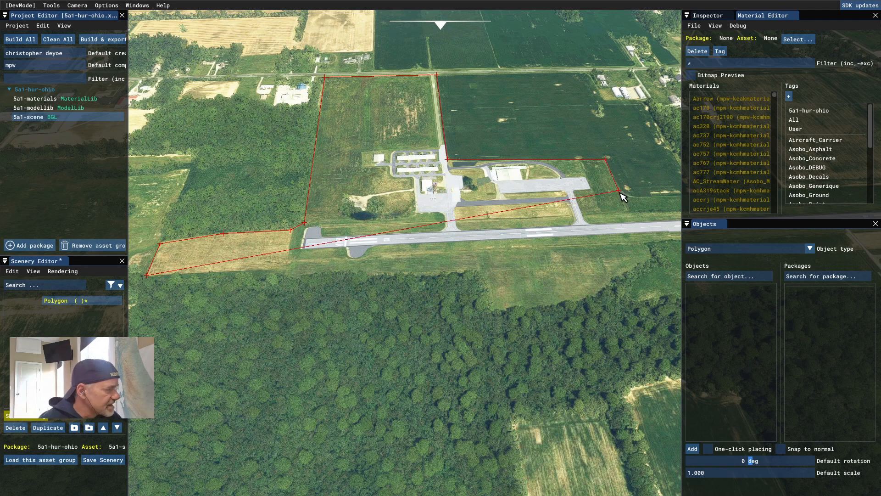
pyautogui.click(620, 196)
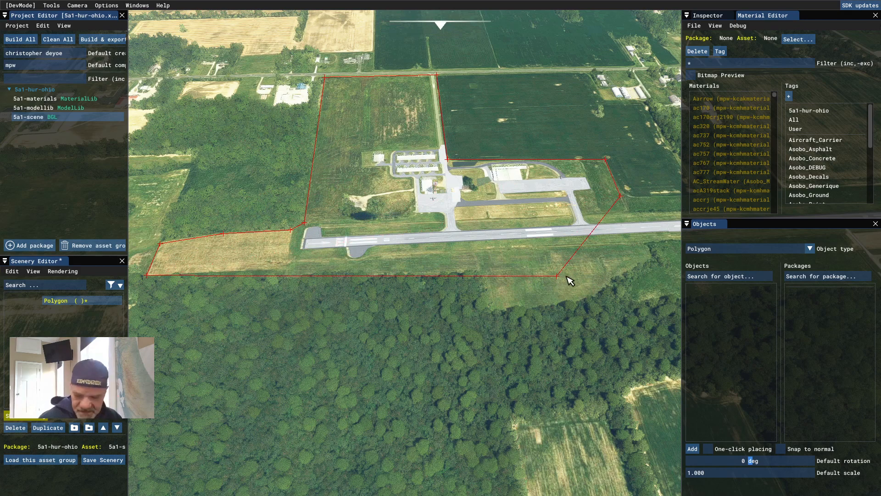
# - Extend the polygon outline beyond the far runway end to the crossing road, down it, and back to the dirt track beside the tan strip
pyautogui.moveTo(567, 275); pyautogui.dragTo(325, 312, button='middle')
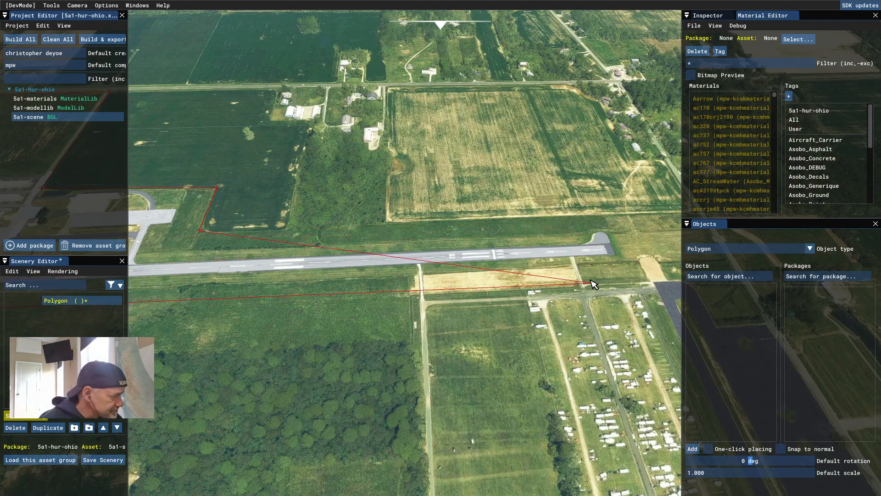
pyautogui.moveTo(577, 291); pyautogui.dragTo(486, 292, button='middle')
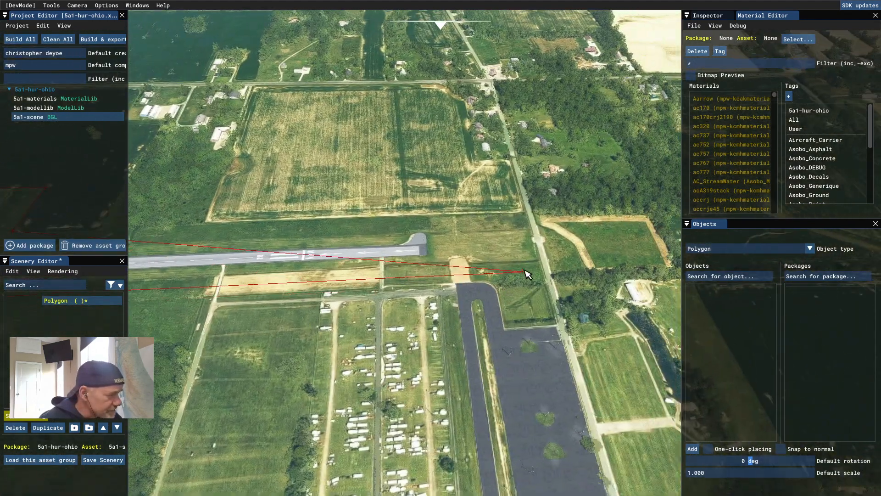
pyautogui.click(528, 215)
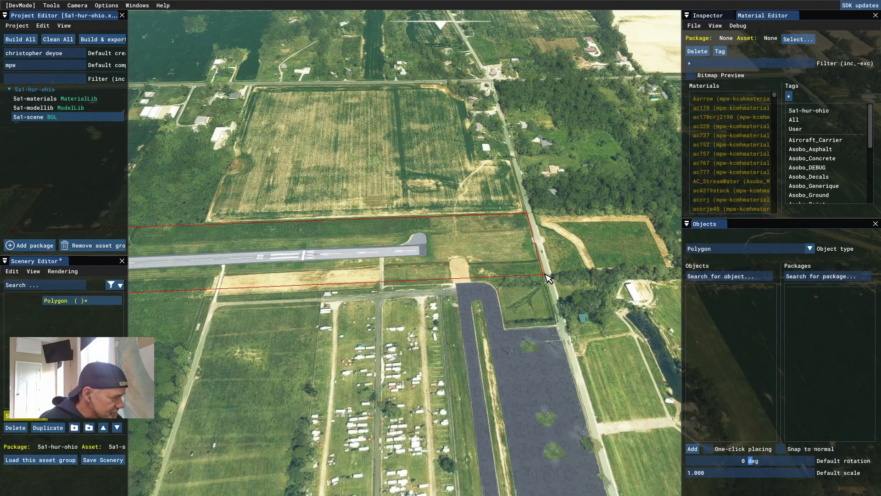
pyautogui.click(545, 274)
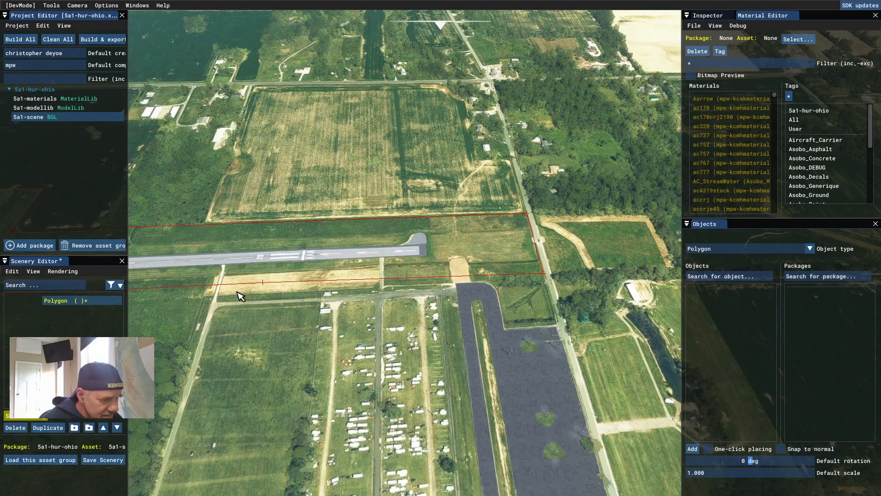
pyautogui.click(206, 290)
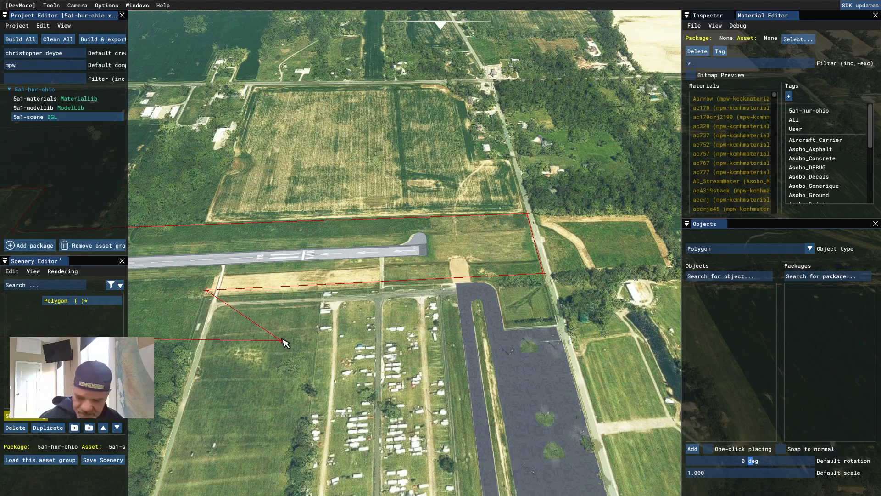
# - Run the polygon outline down the dirt track and back along the tree line south of the runway, and finish drawing
pyautogui.press('a')
pyautogui.press('s')
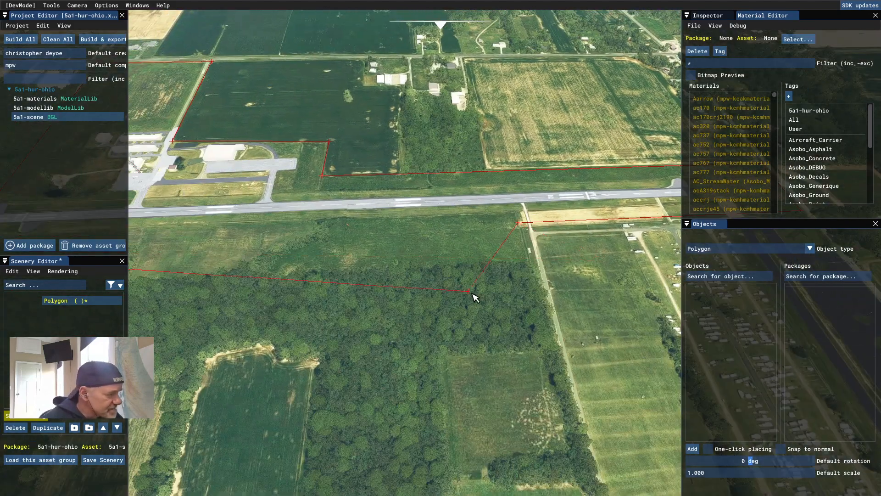
pyautogui.click(530, 263)
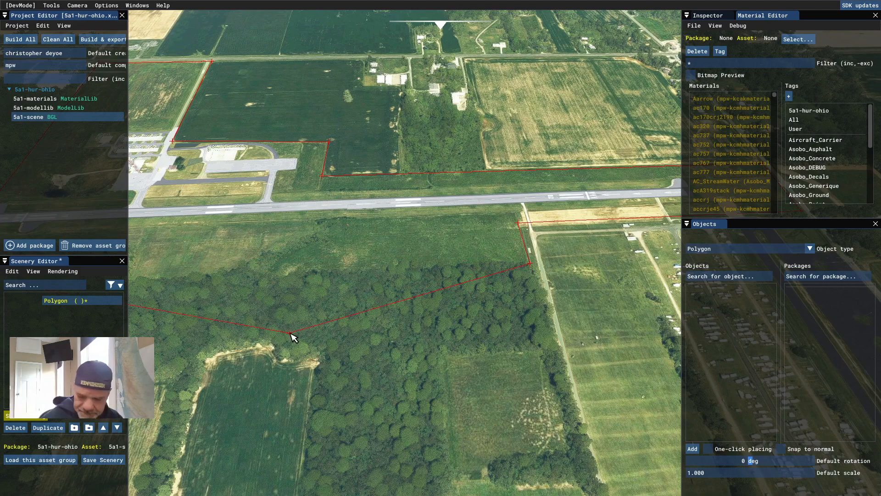
pyautogui.click(289, 332)
pyautogui.press('a')
pyautogui.press('s')
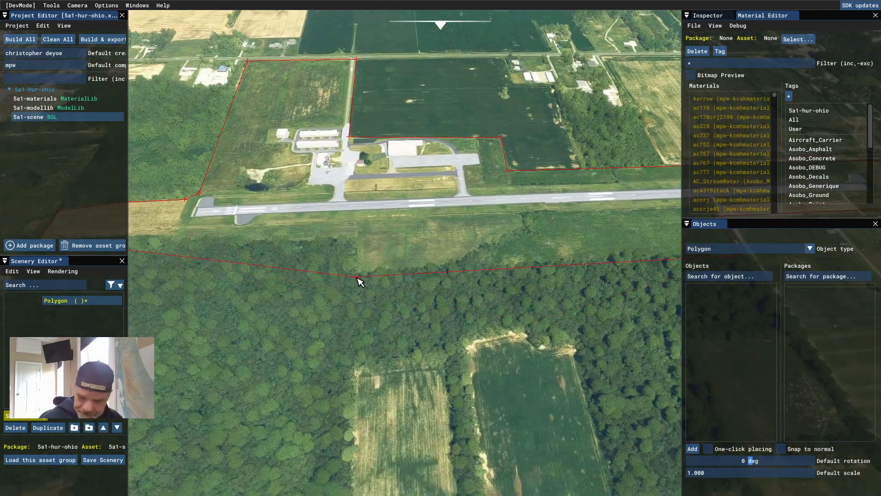
pyautogui.click(362, 267)
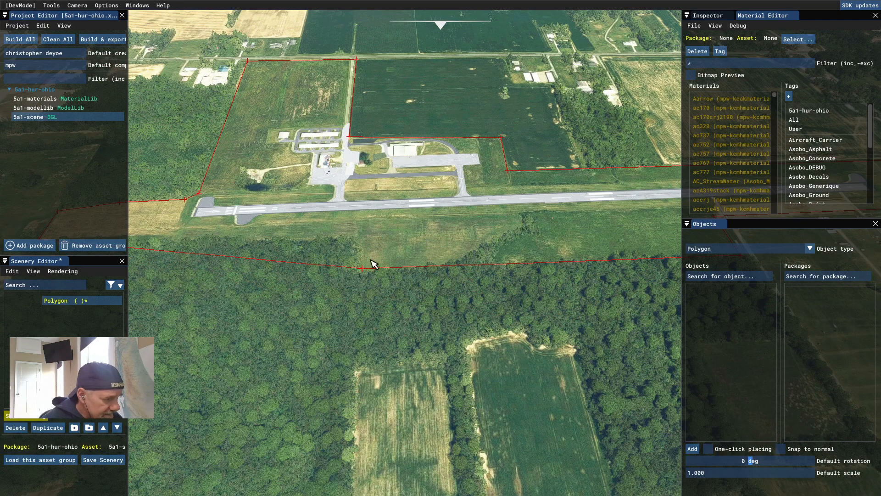
pyautogui.click(361, 236)
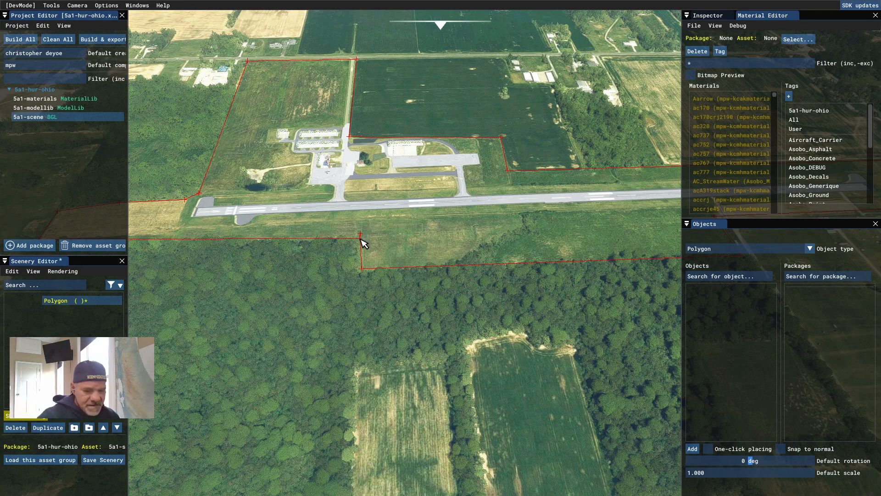
pyautogui.press('Escape')
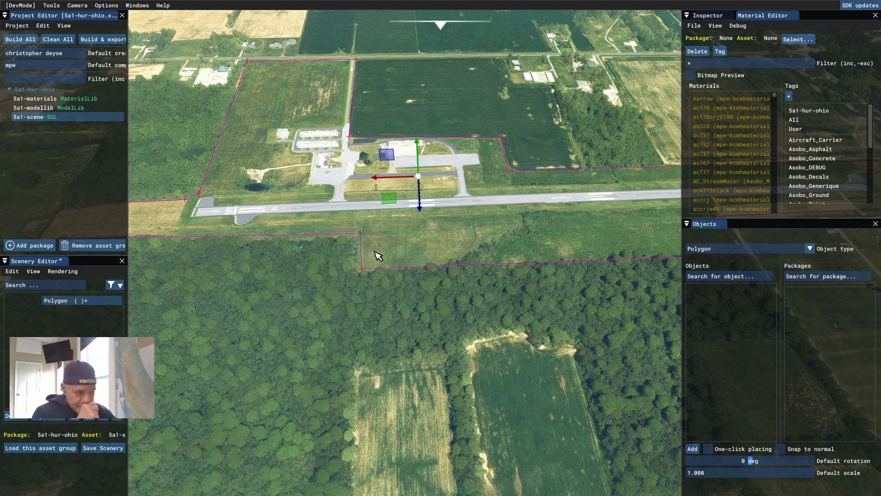
# - Open the polygon's properties and exclude all buildings inside it, including TIN, detected, OSM and MS buildings
pyautogui.scroll(-5, 381, 270)
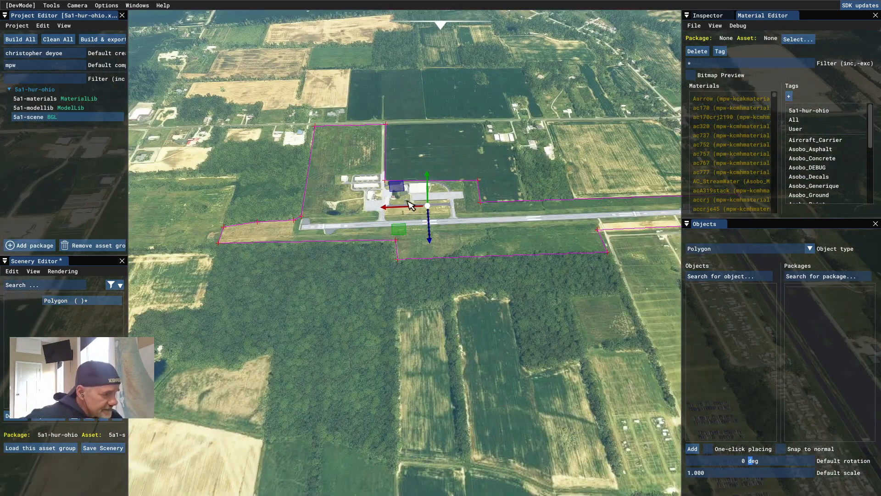
pyautogui.rightClick(366, 215)
pyautogui.click(379, 227)
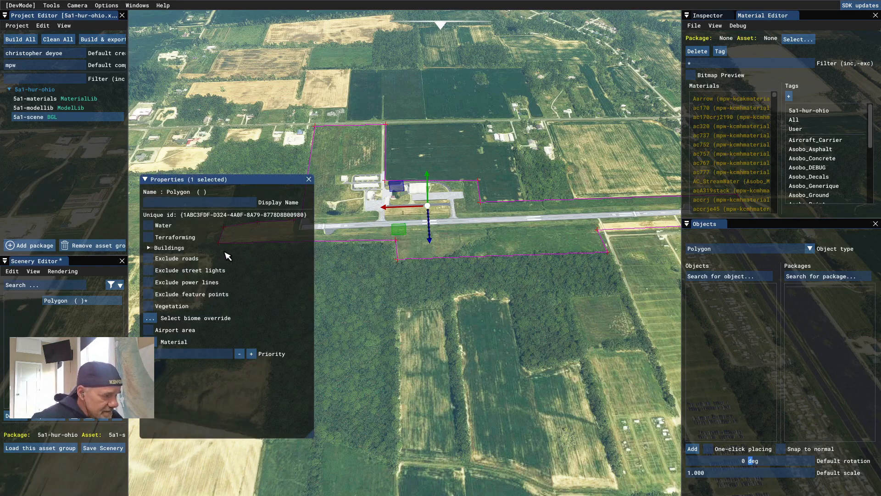
pyautogui.click(149, 248)
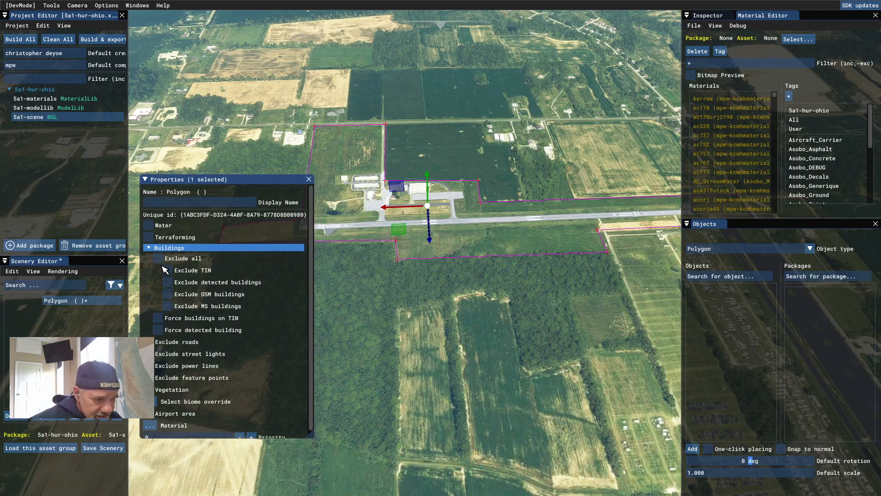
pyautogui.click(158, 259)
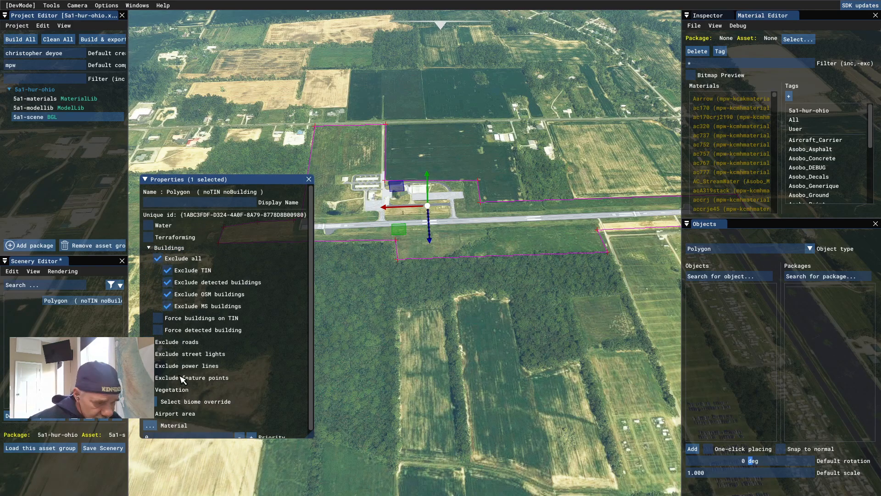
# - Enable Vegetation on the polygon, set both vegetation values, the falloff distance and the brightness to 0, and close its properties
pyautogui.click(166, 389)
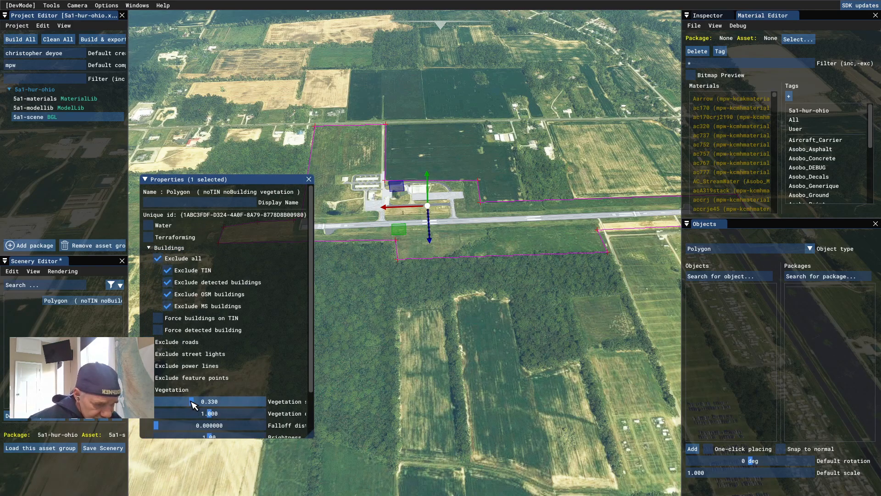
pyautogui.moveTo(190, 401); pyautogui.dragTo(152, 404)
pyautogui.scroll(-2, 229, 382)
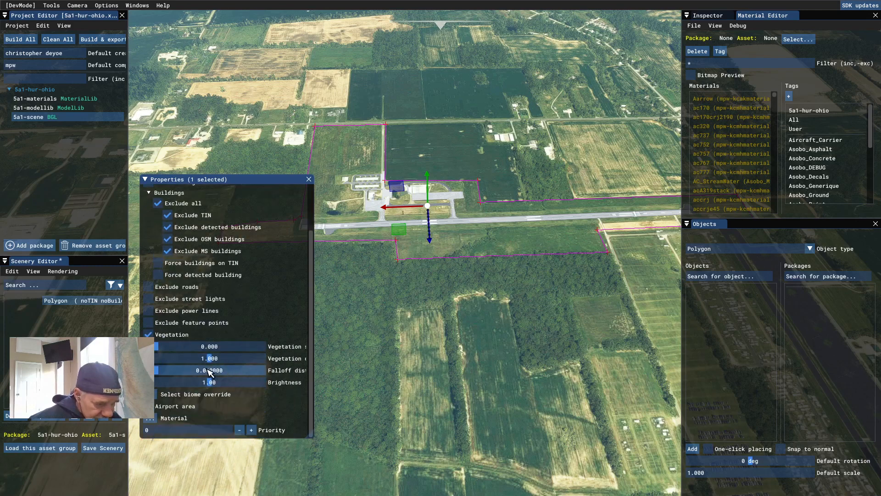
pyautogui.moveTo(210, 360); pyautogui.dragTo(151, 383)
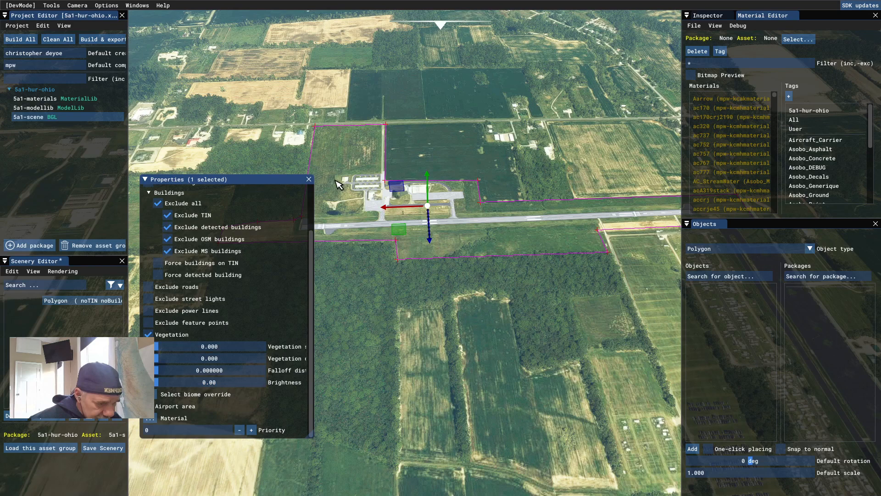
pyautogui.click(309, 179)
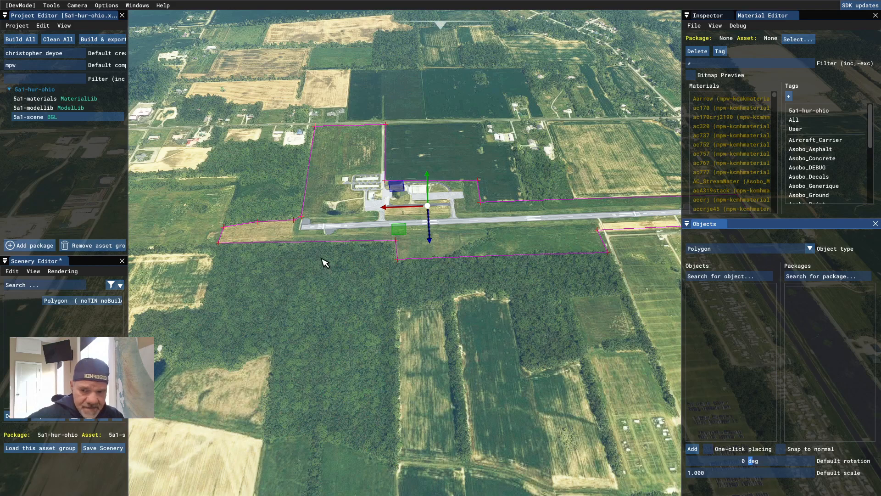
# - Save the scenery as 5A1Scene in the 5A1 project's PackageSources\scene folder
pyautogui.click(91, 447)
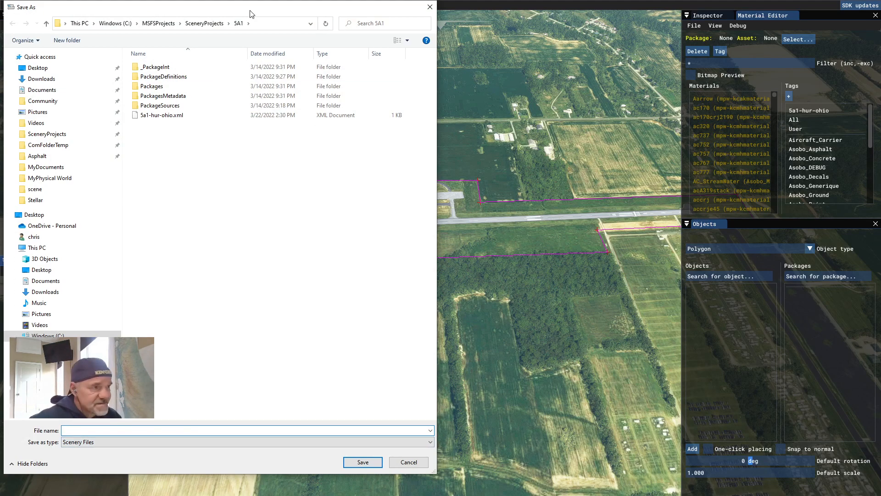
pyautogui.moveTo(250, 14); pyautogui.dragTo(442, 23)
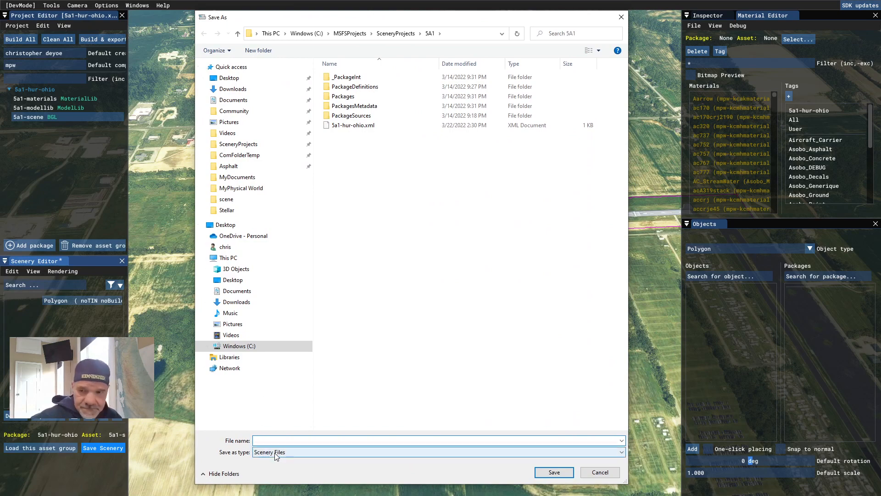
pyautogui.doubleClick(351, 116)
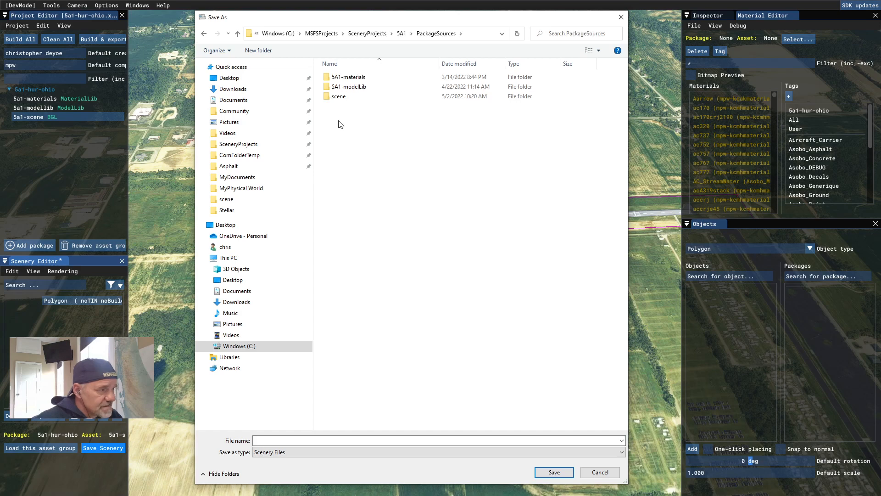
pyautogui.doubleClick(338, 97)
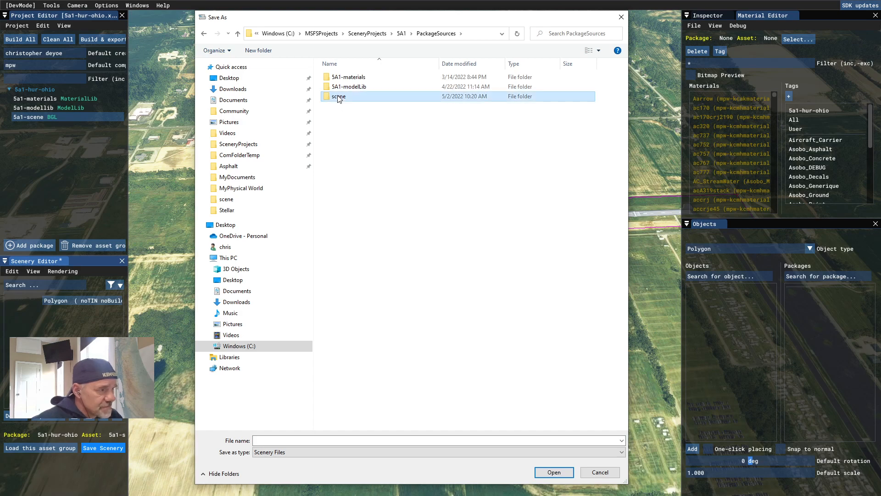
pyautogui.click(259, 441)
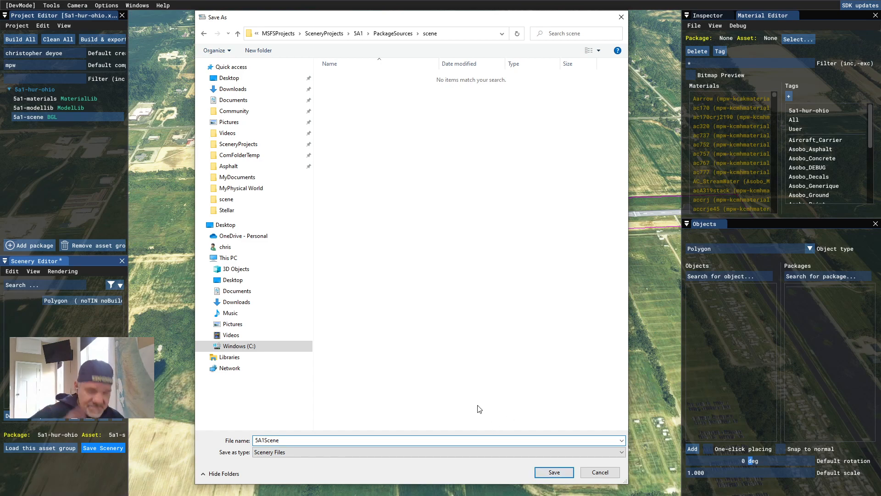
pyautogui.click(554, 472)
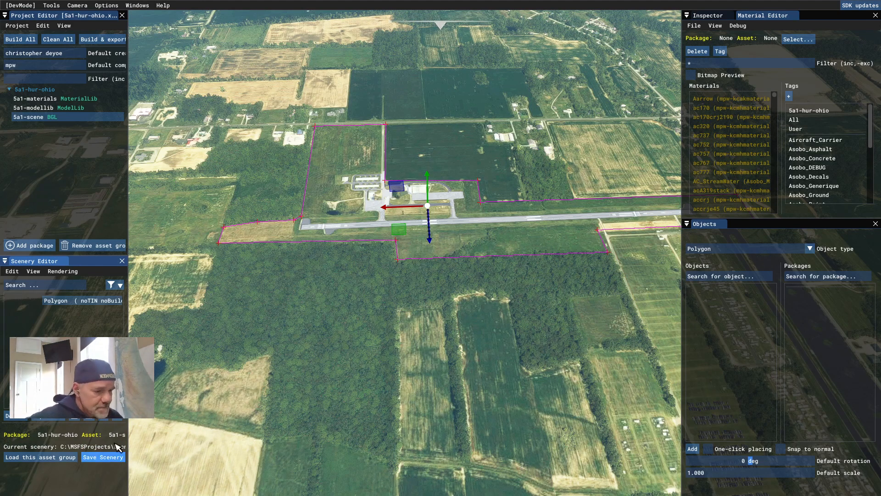
# - Clear all messages from the Console and close it
pyautogui.click(140, 10)
pyautogui.click(144, 21)
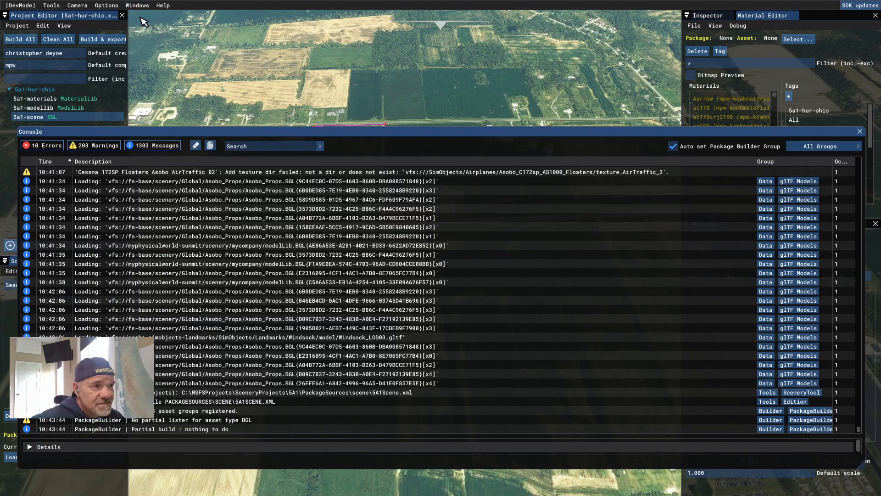
pyautogui.click(196, 146)
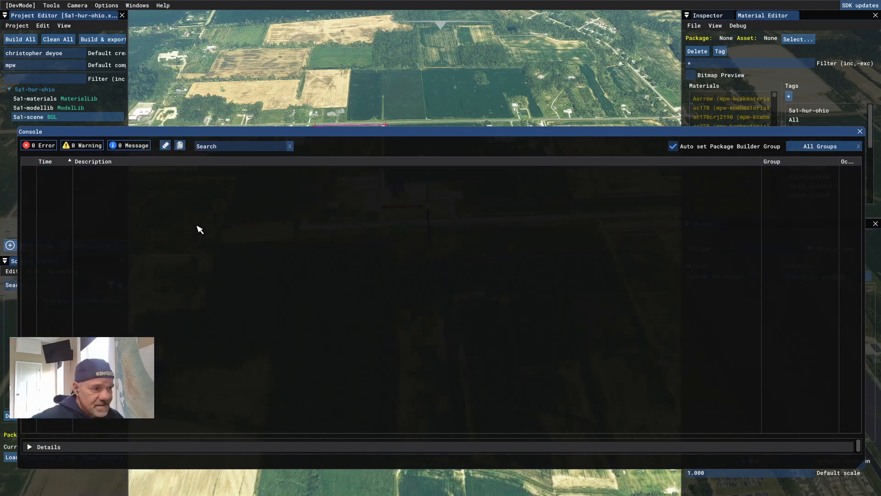
pyautogui.click(860, 131)
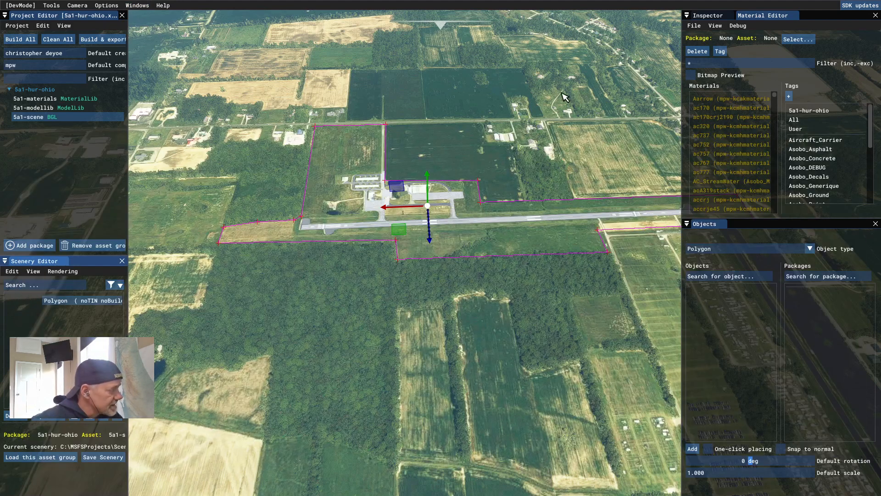
# - Build the 5a1-hur-ohio package from its Inspector settings and close the build log
pyautogui.click(716, 18)
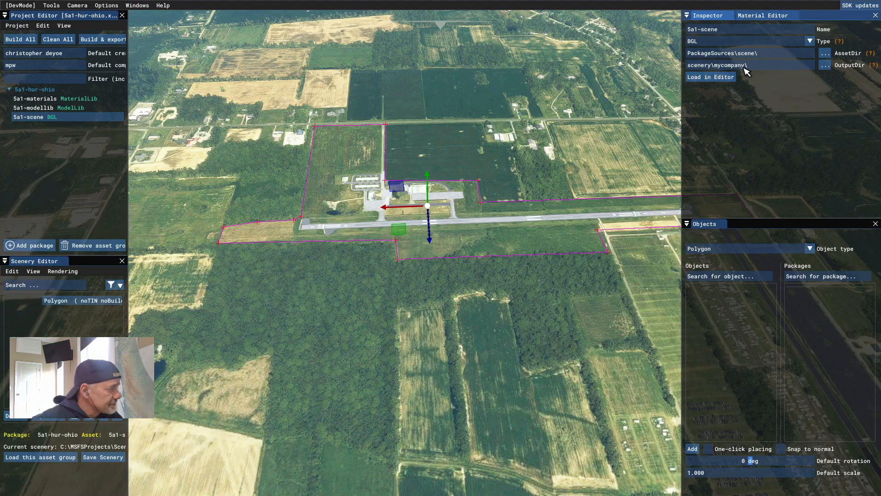
pyautogui.click(46, 90)
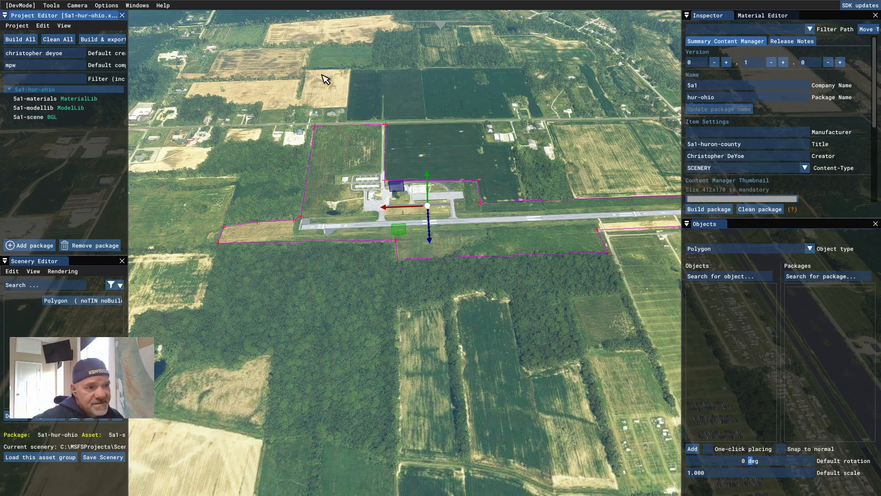
pyautogui.click(707, 212)
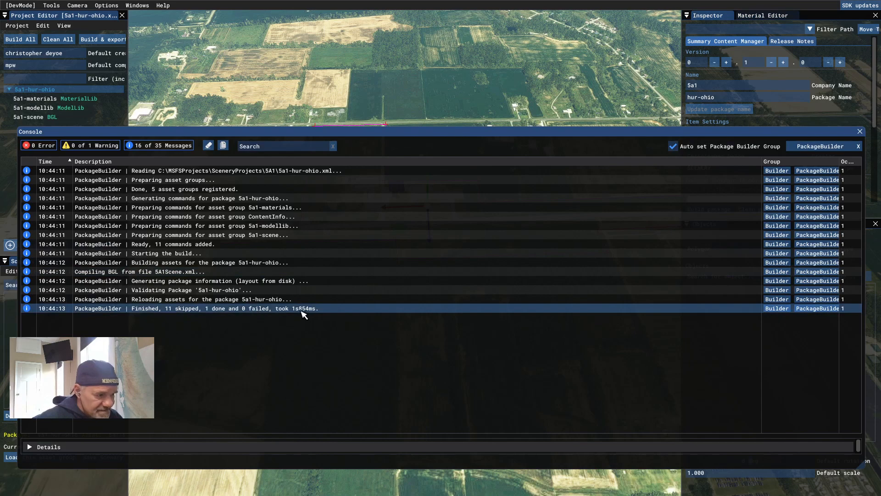
pyautogui.click(861, 132)
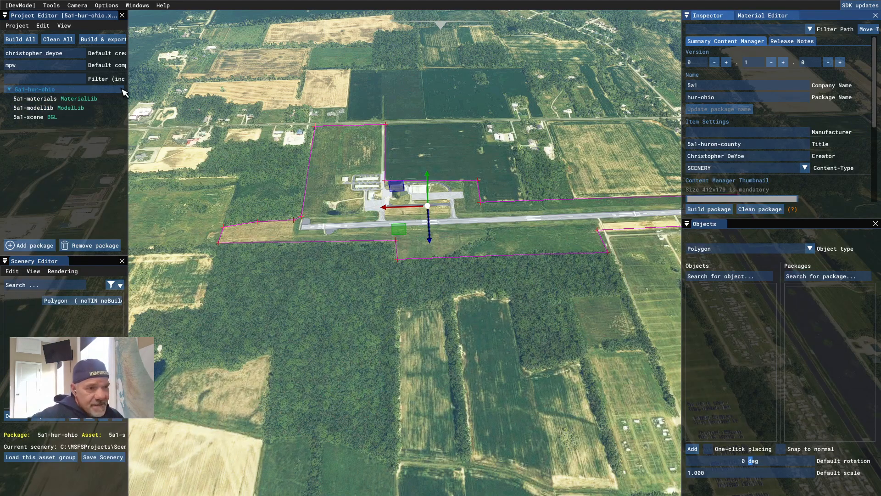
# - Close the 5a1-hur-ohio project and hide the Project Editor
pyautogui.click(22, 29)
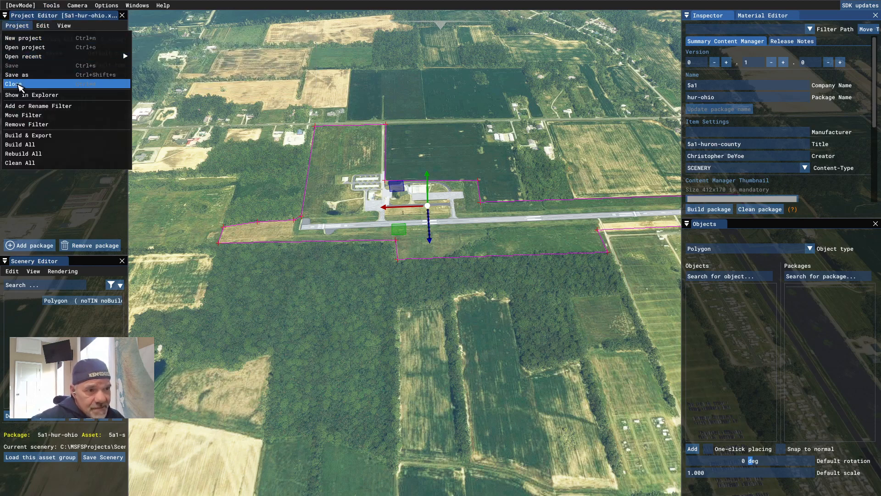
pyautogui.click(20, 85)
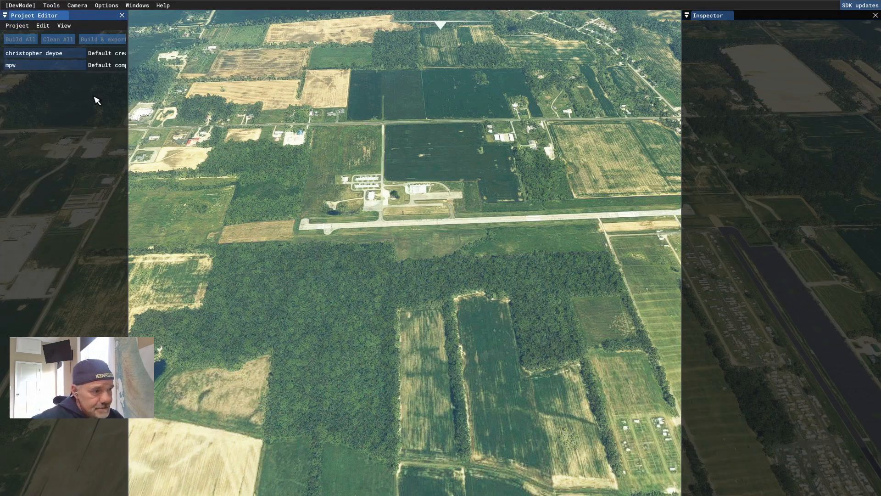
pyautogui.click(51, 5)
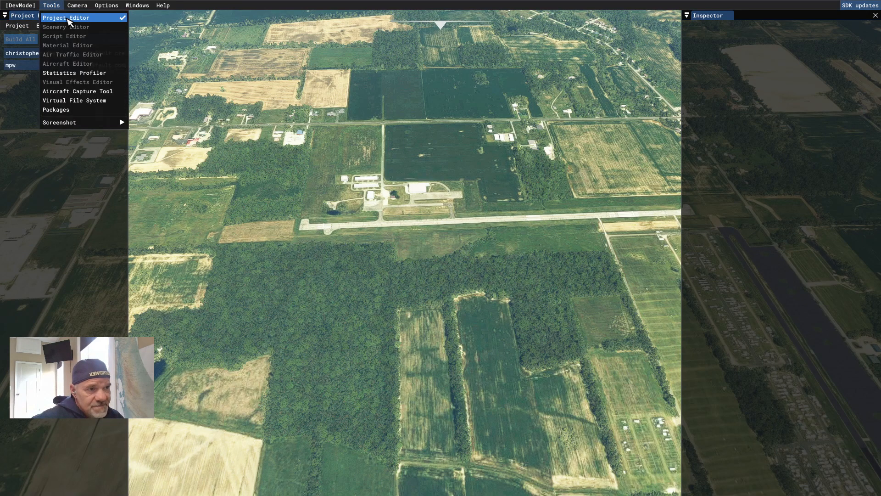
pyautogui.click(67, 18)
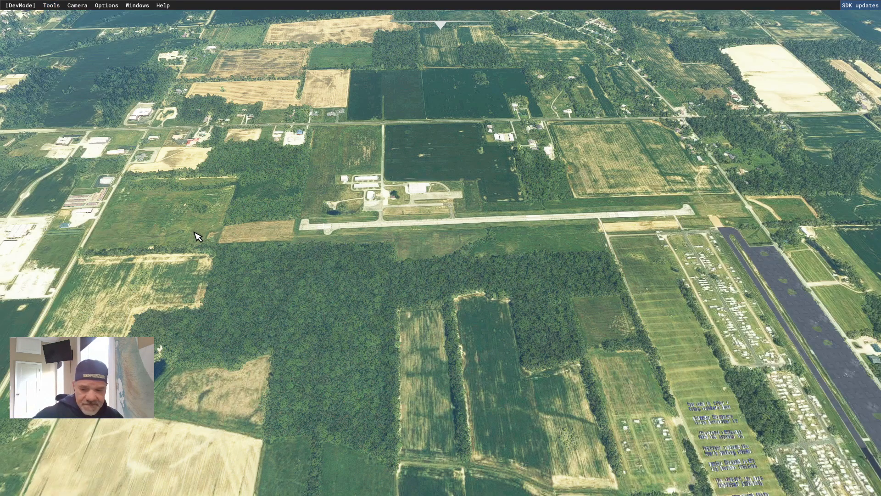
# - Leave the flight and return to the simulator's Main Menu, accepting the warning
pyautogui.press('Escape')
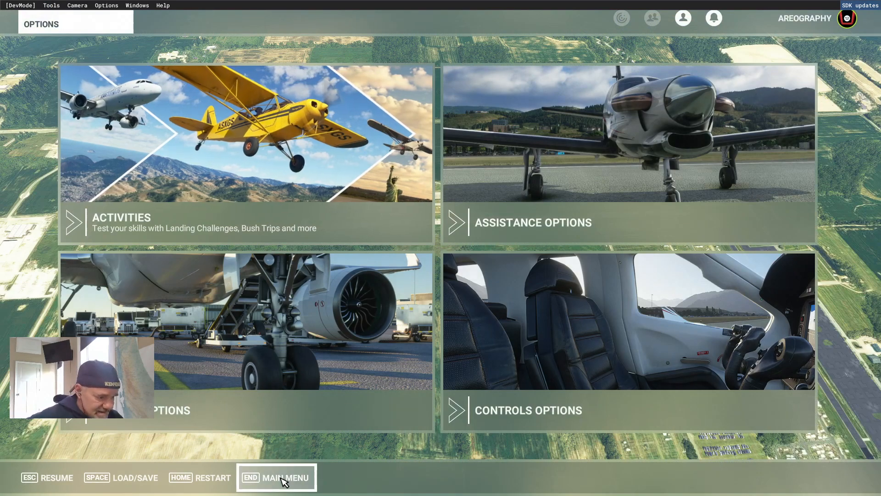
pyautogui.click(283, 479)
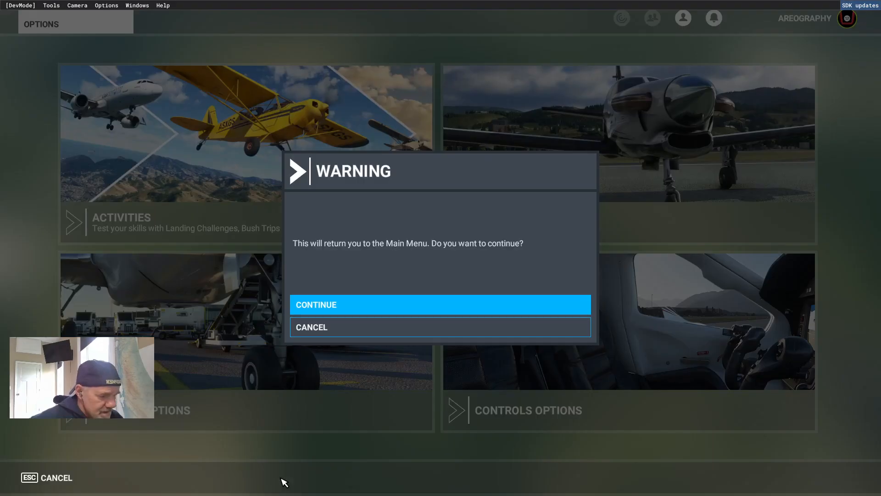
pyautogui.click(328, 305)
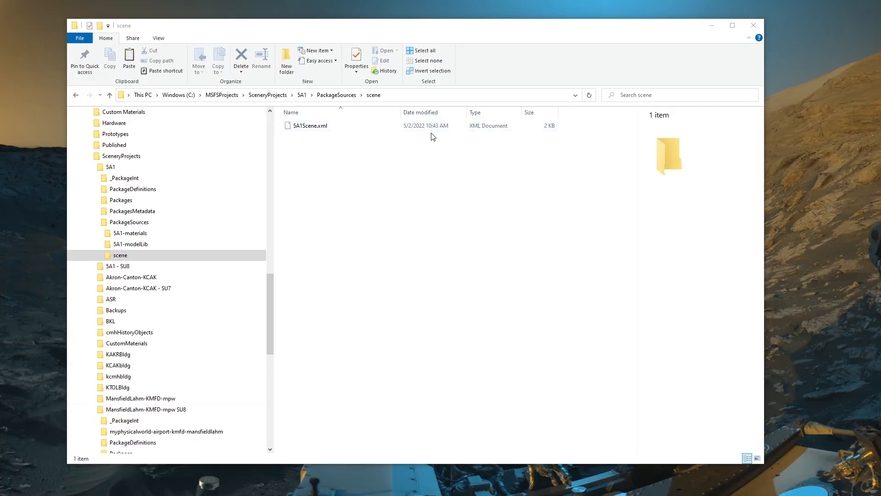
# - Switch to File Explorer, open 5A1Scene.xml from the scene folder in Notepad++ and highlight its whole Polygon element
pyautogui.click(310, 130)
pyautogui.rightClick(310, 131)
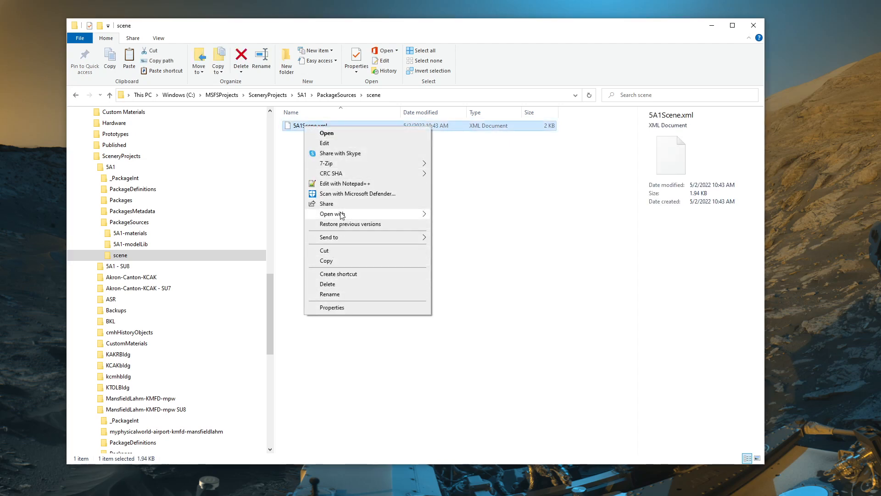
pyautogui.moveTo(342, 215)
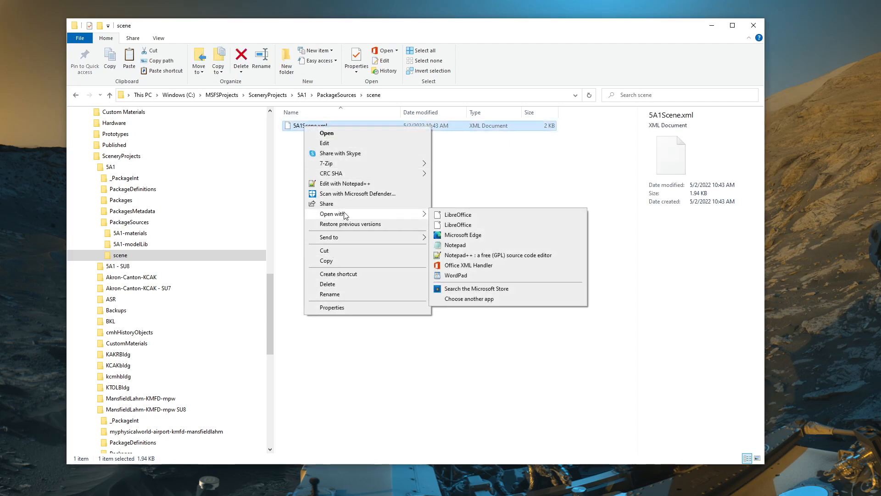
pyautogui.click(486, 255)
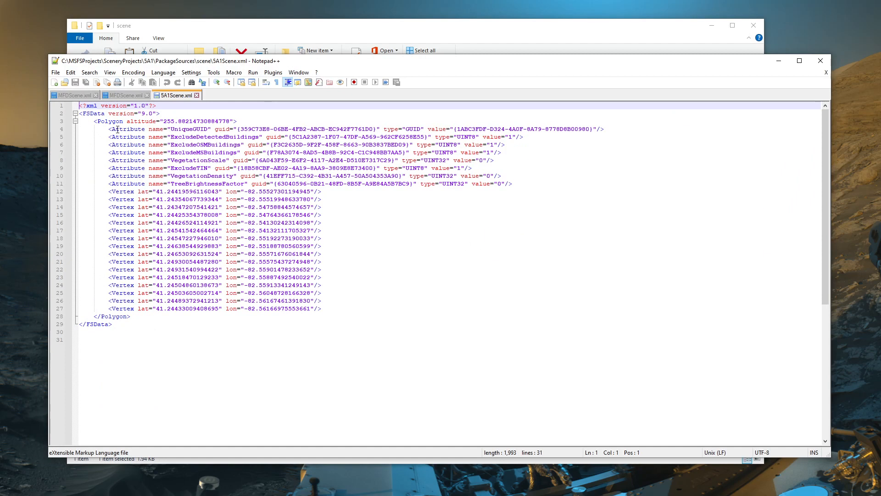
pyautogui.moveTo(93, 123); pyautogui.dragTo(114, 320)
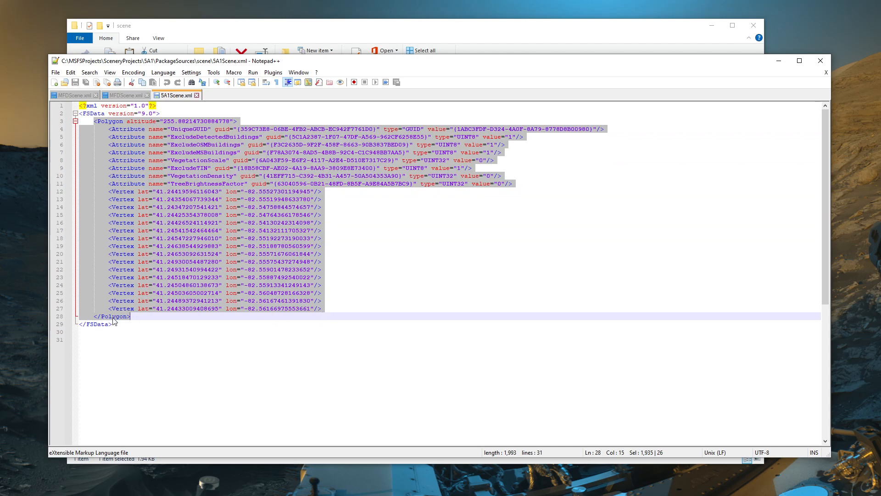